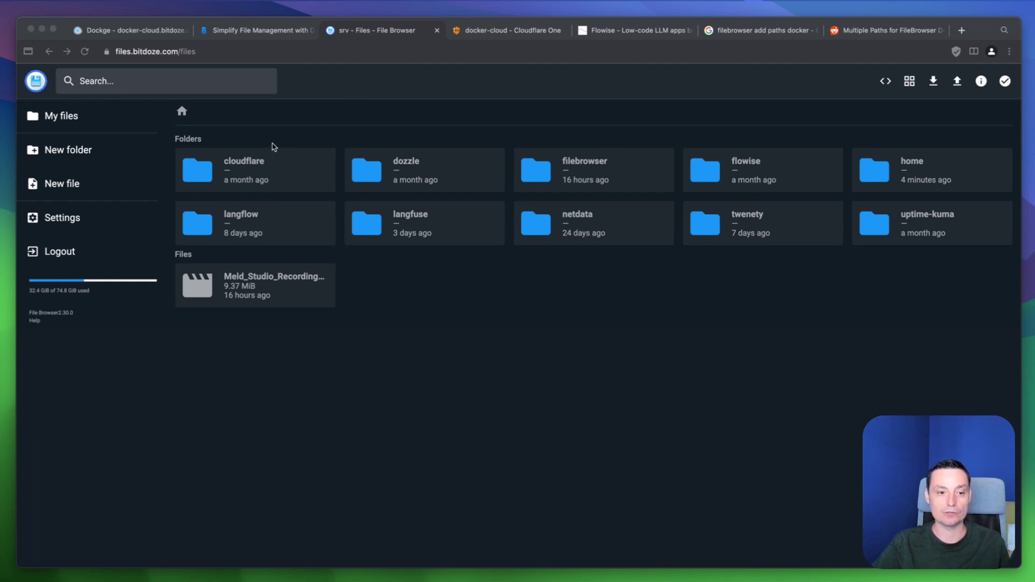
Play the Meld screen recording .mov file in the viewer, then close it
click(257, 286)
click(264, 288)
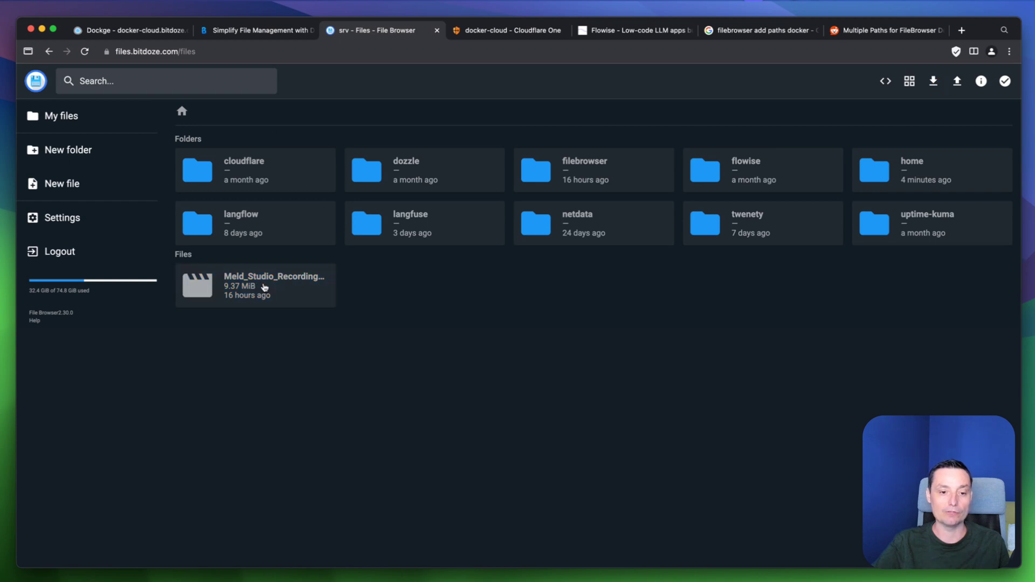
click(276, 288)
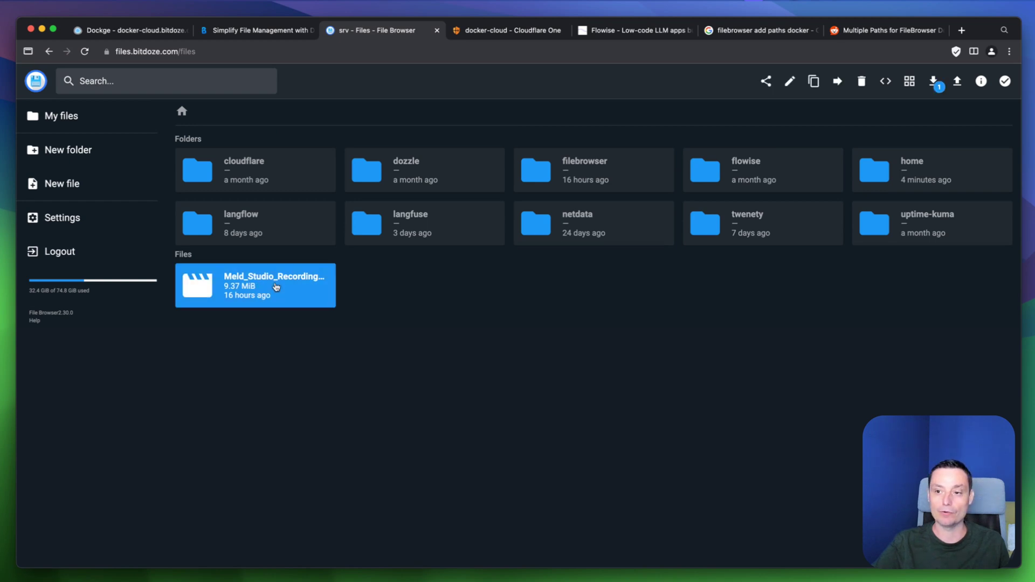
double_click(276, 287)
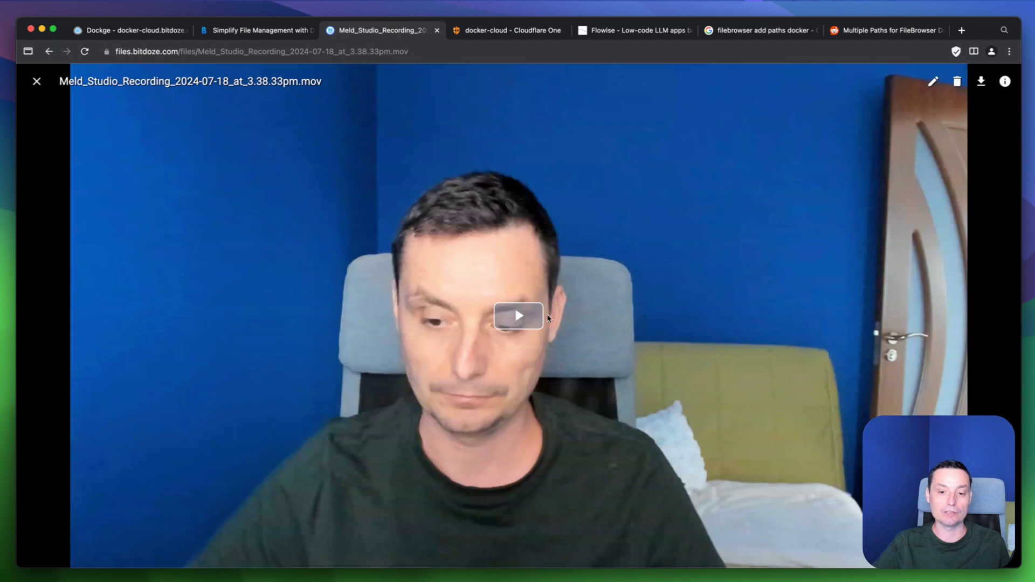
click(519, 317)
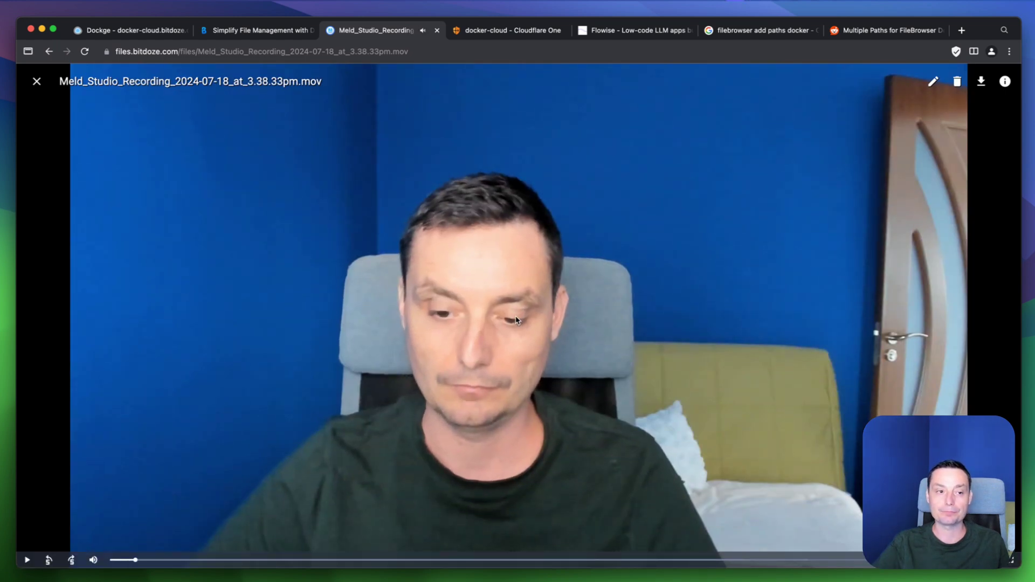
click(37, 81)
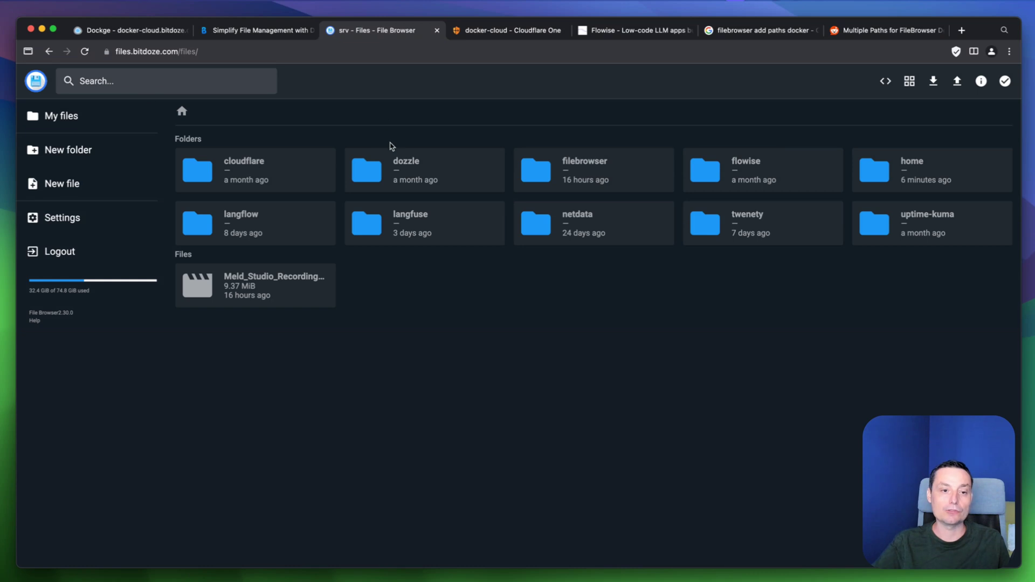
Open compose.yaml inside the langflow folder to view its contents, then close the editor
click(273, 231)
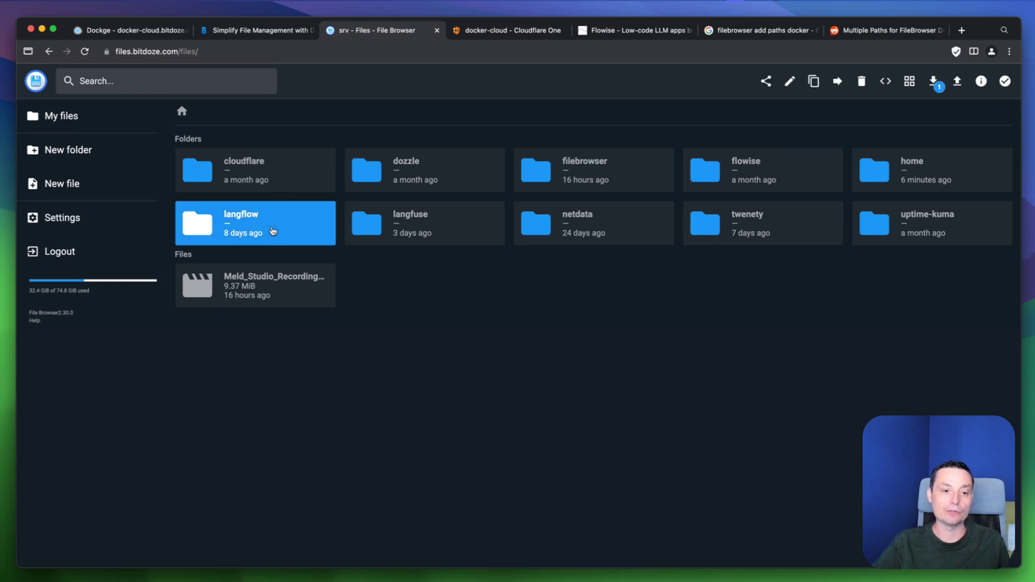
double_click(267, 228)
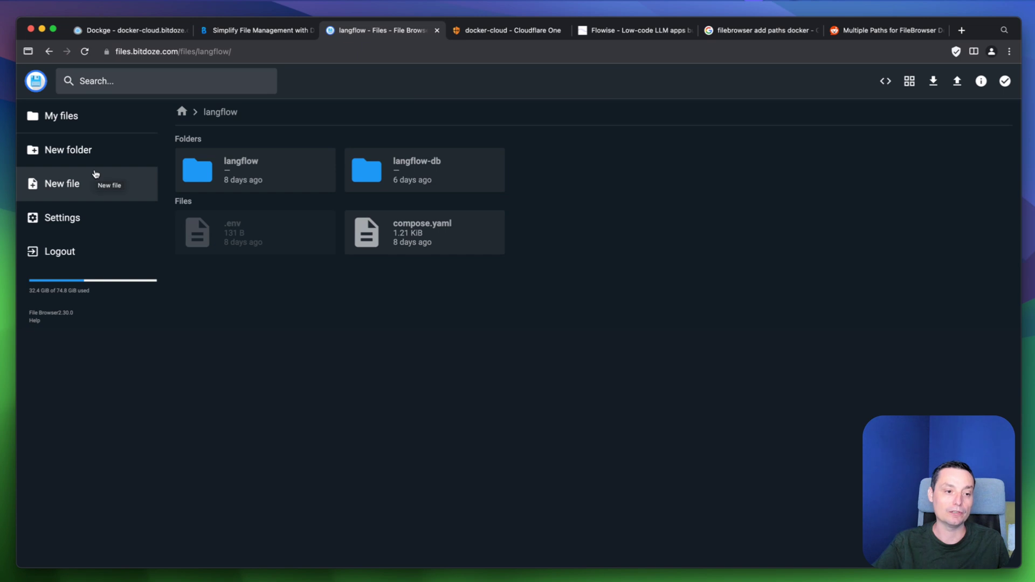
click(441, 233)
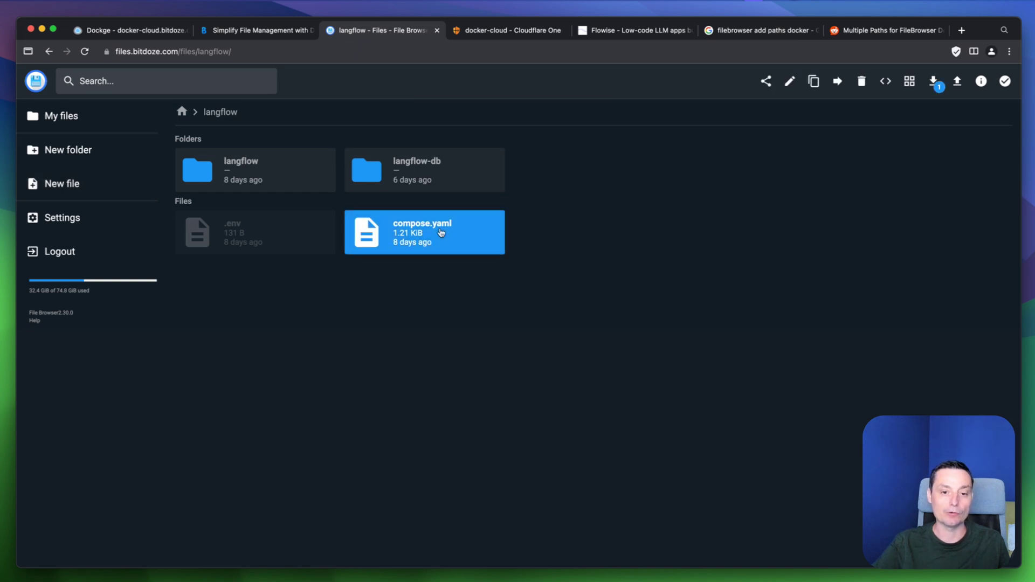
double_click(424, 235)
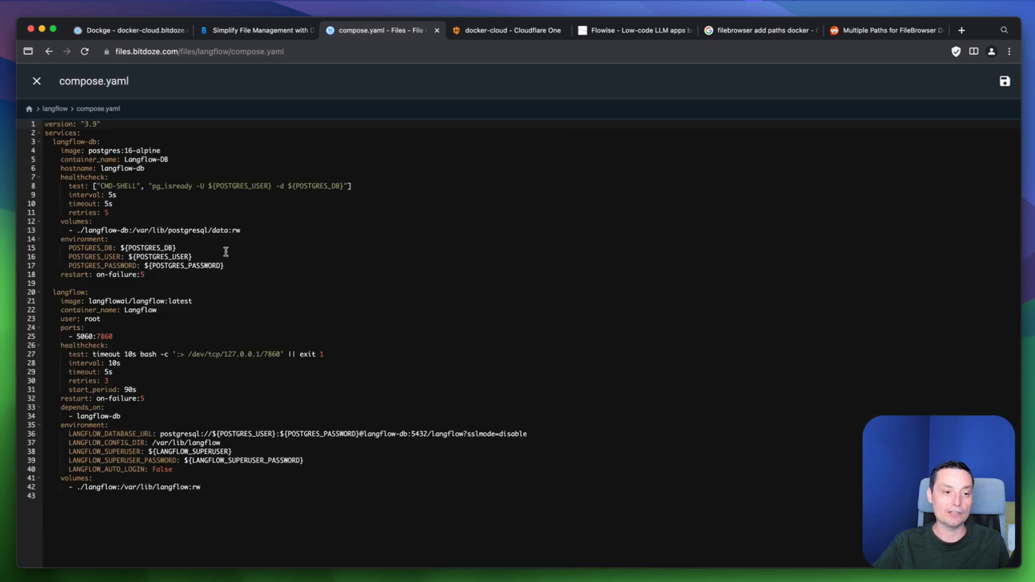
click(227, 240)
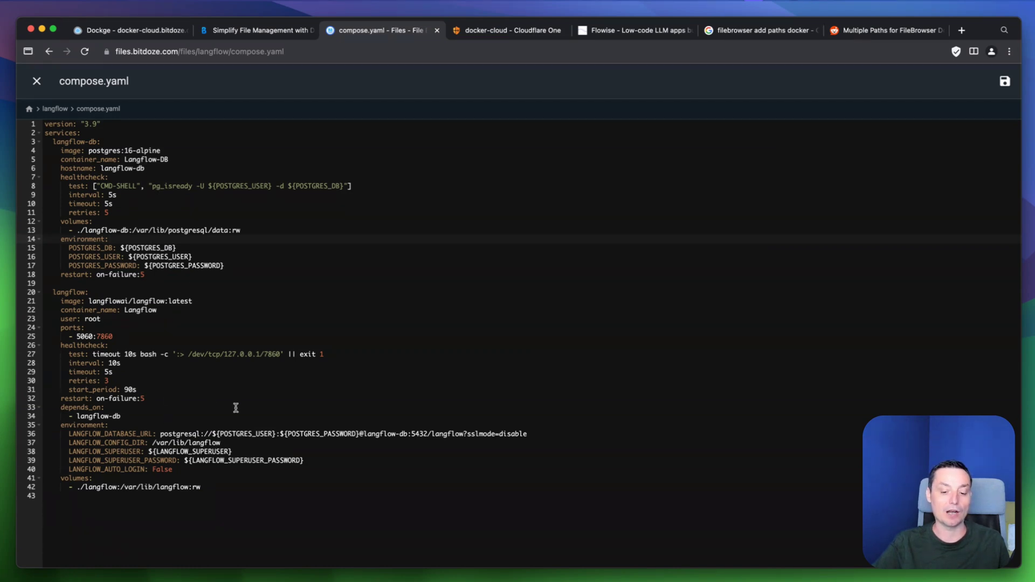
click(38, 82)
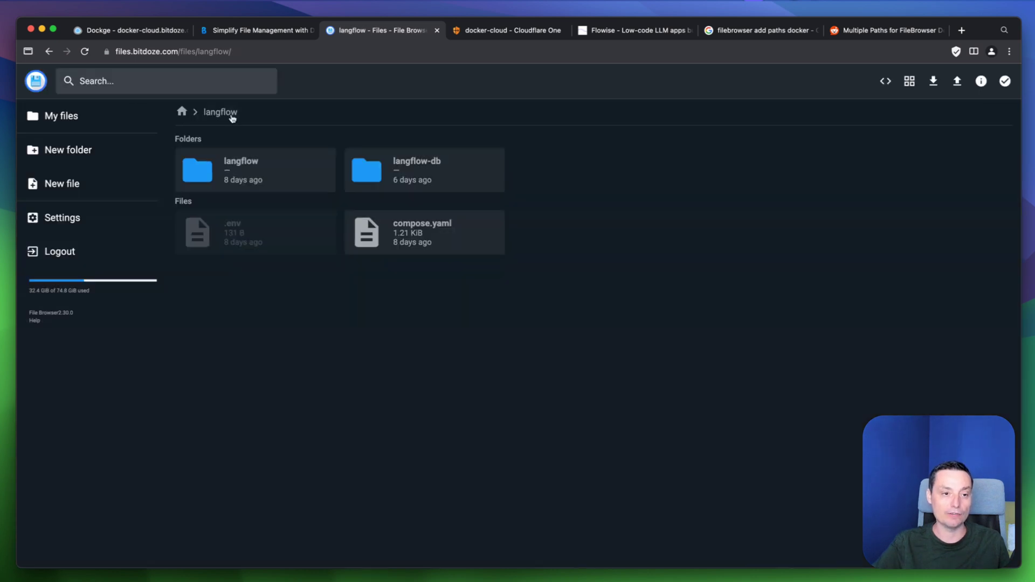
From the root folder, show the Meld recording's file info and reveal its MD5 hash
click(183, 112)
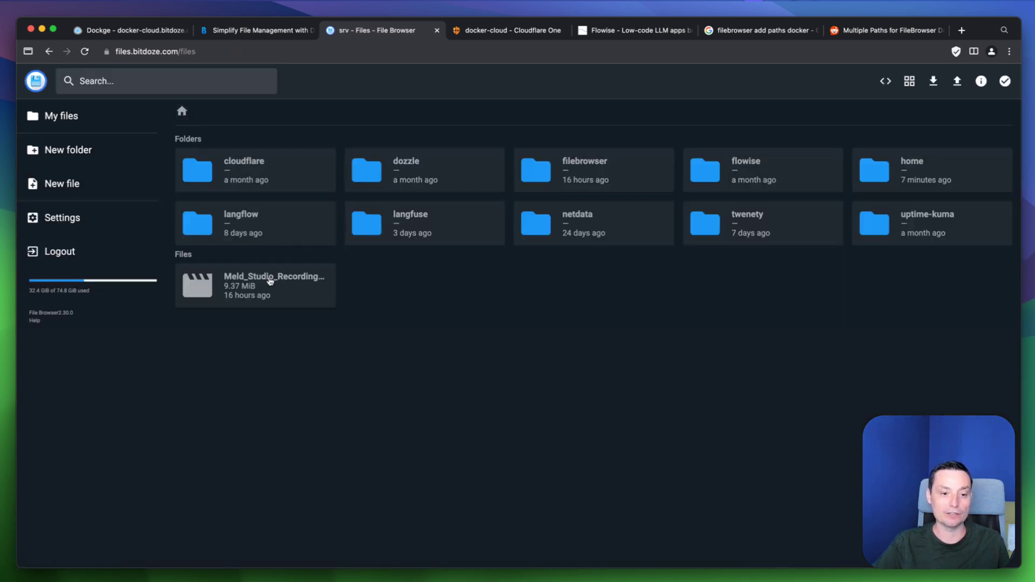
click(293, 279)
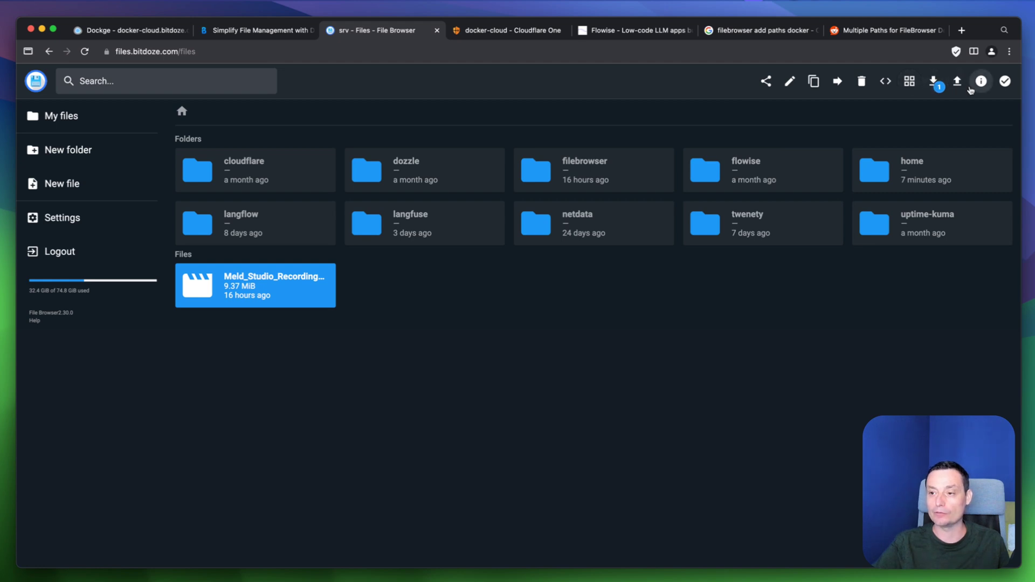
click(980, 82)
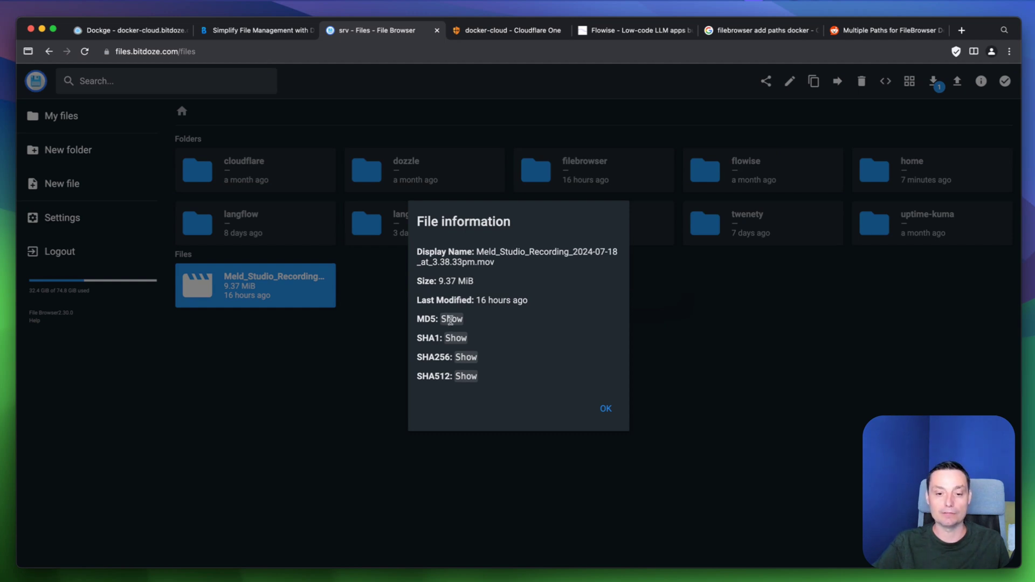
click(452, 320)
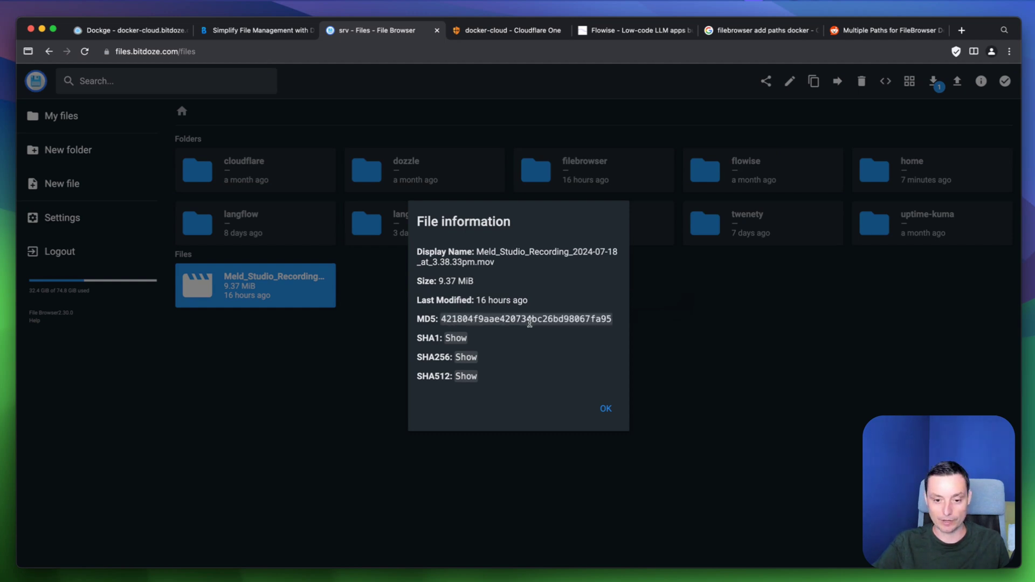
click(606, 408)
Create a new share of the recording with 0 Hours duration and no password, and copy its link
click(767, 82)
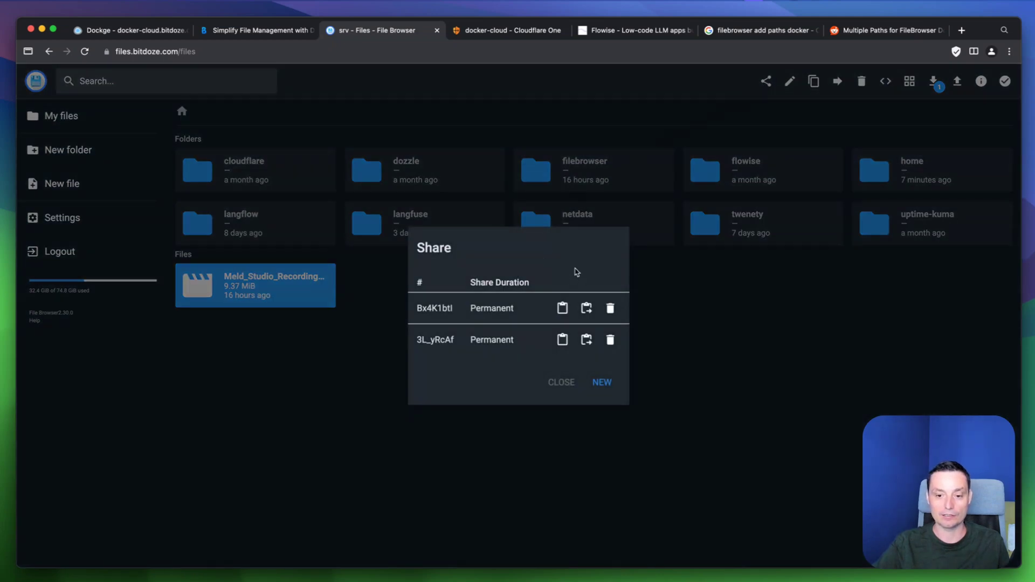
click(598, 384)
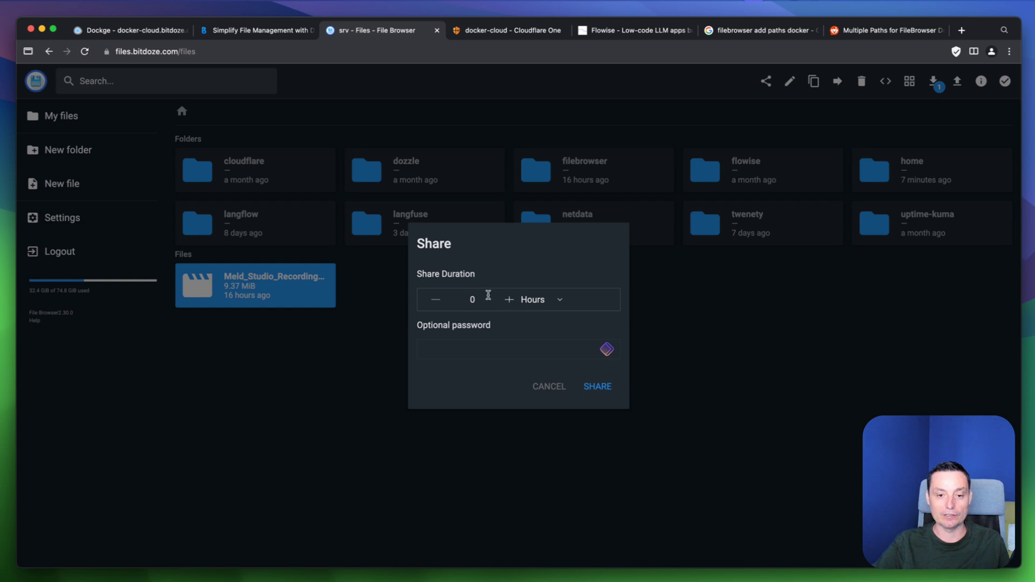
click(561, 301)
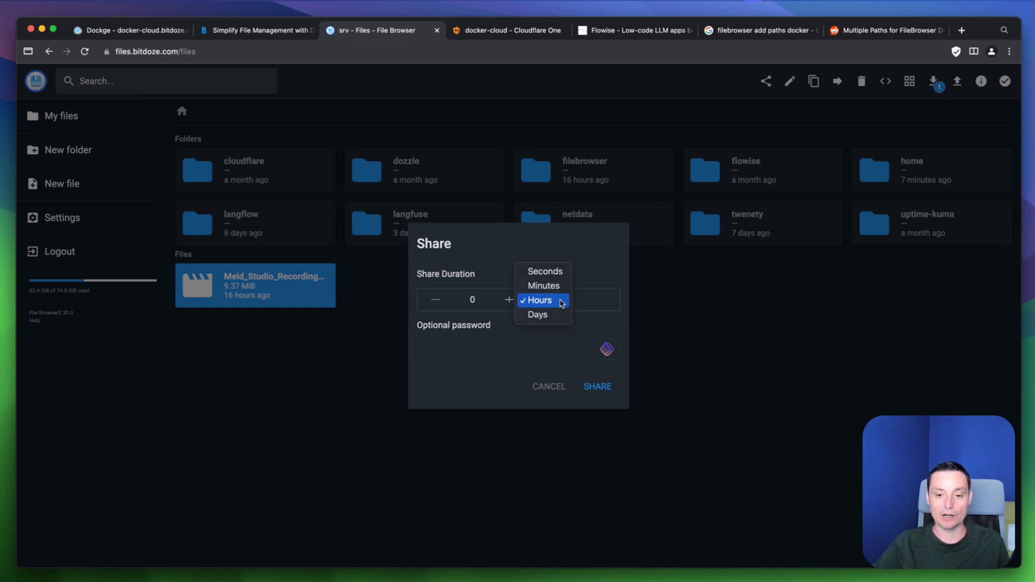
click(462, 354)
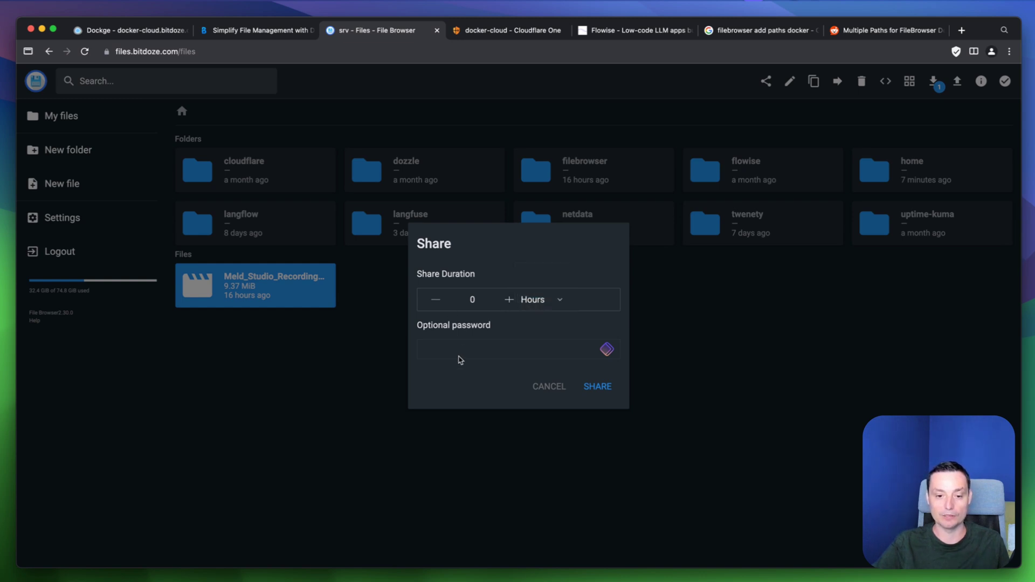
click(459, 353)
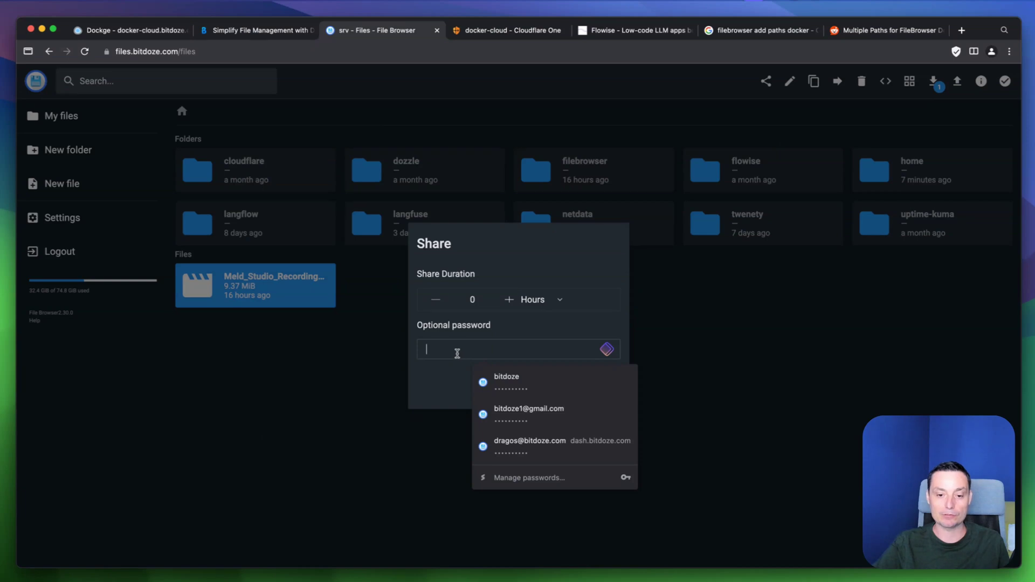
click(520, 242)
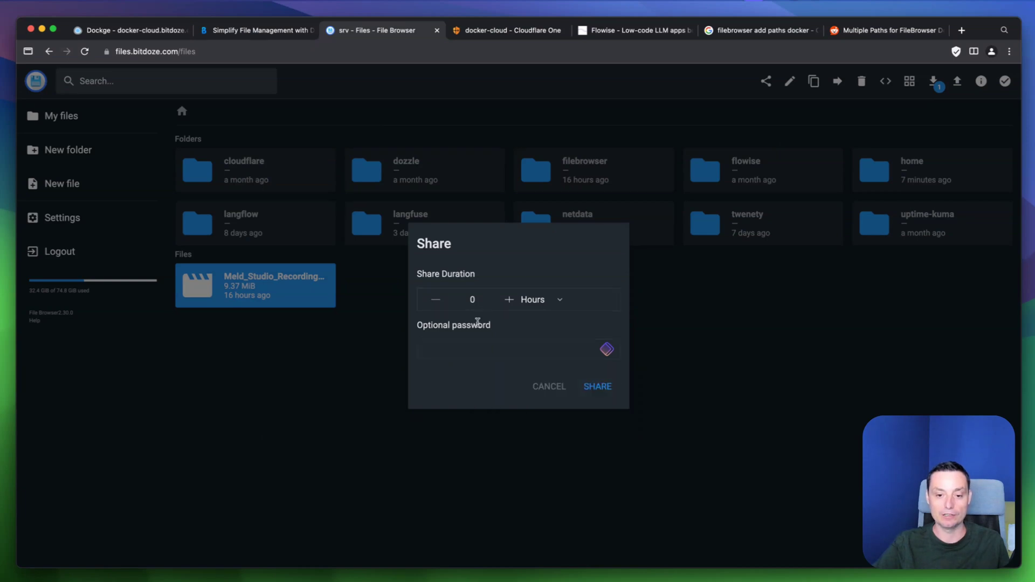
click(599, 387)
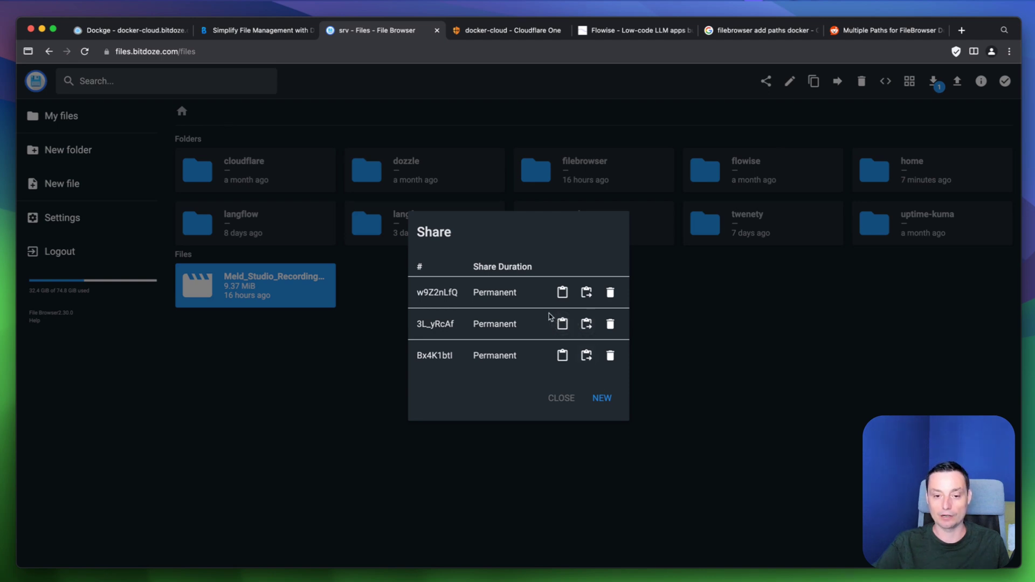
click(563, 293)
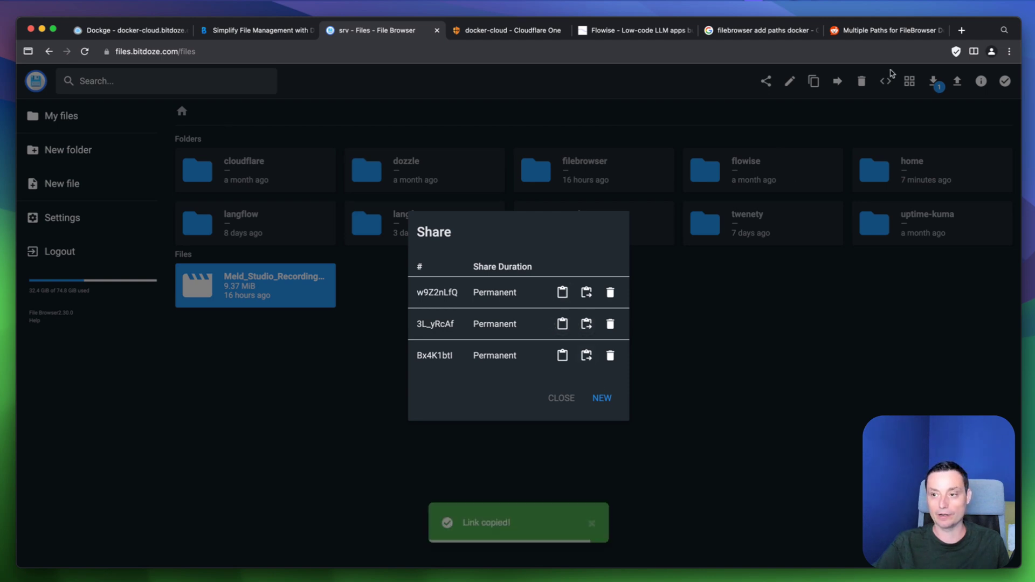
click(962, 31)
Load the copied share link in a new tab and in an incognito window, then close the incognito window
key(super+v)
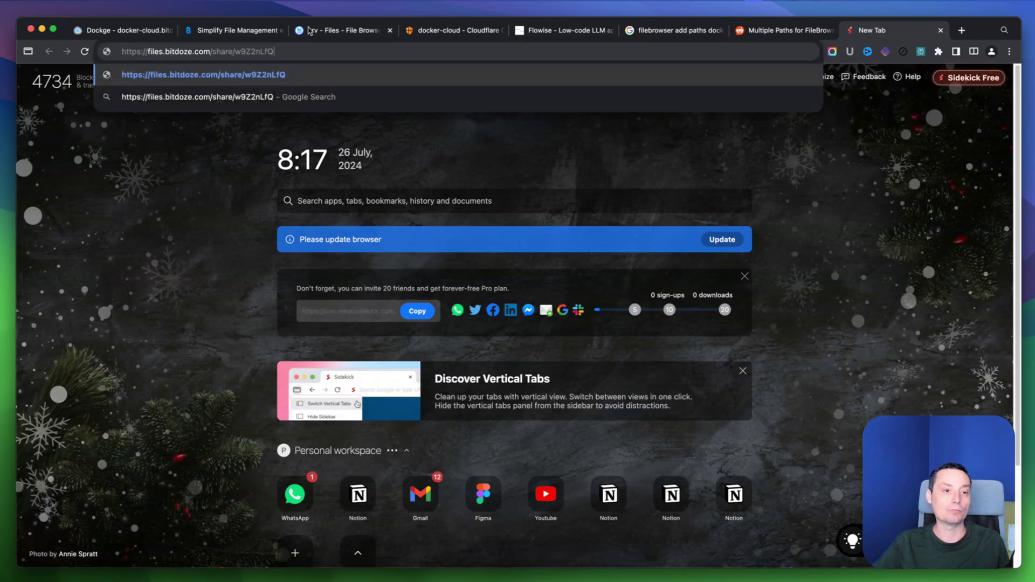
key(Return)
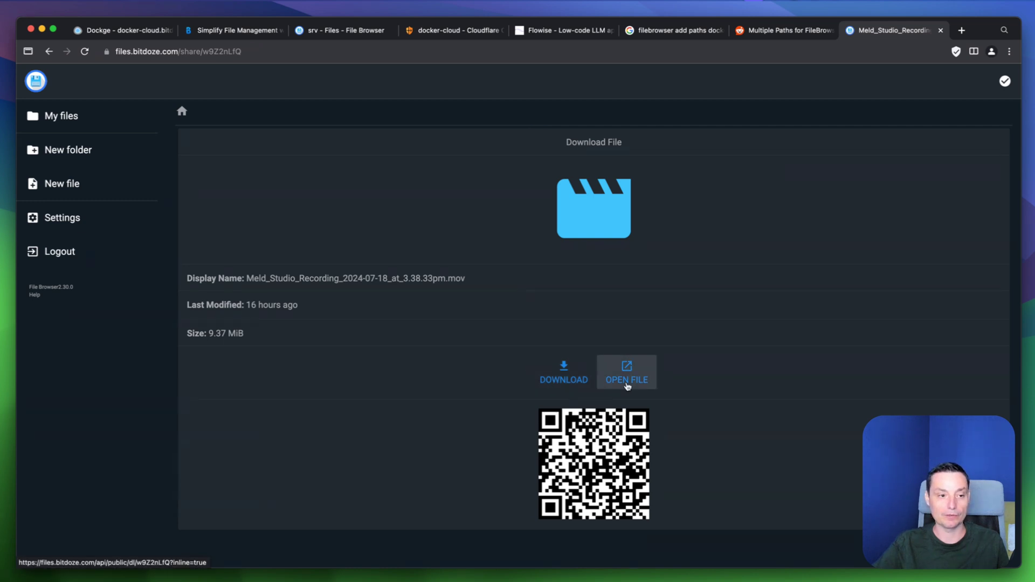
click(1010, 52)
click(959, 102)
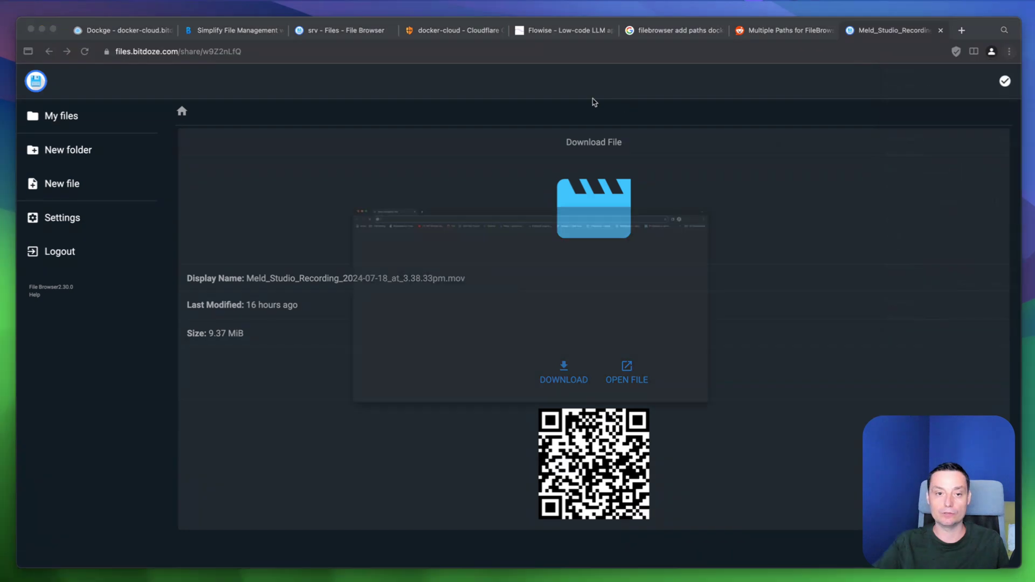
key(super+v)
key(Return)
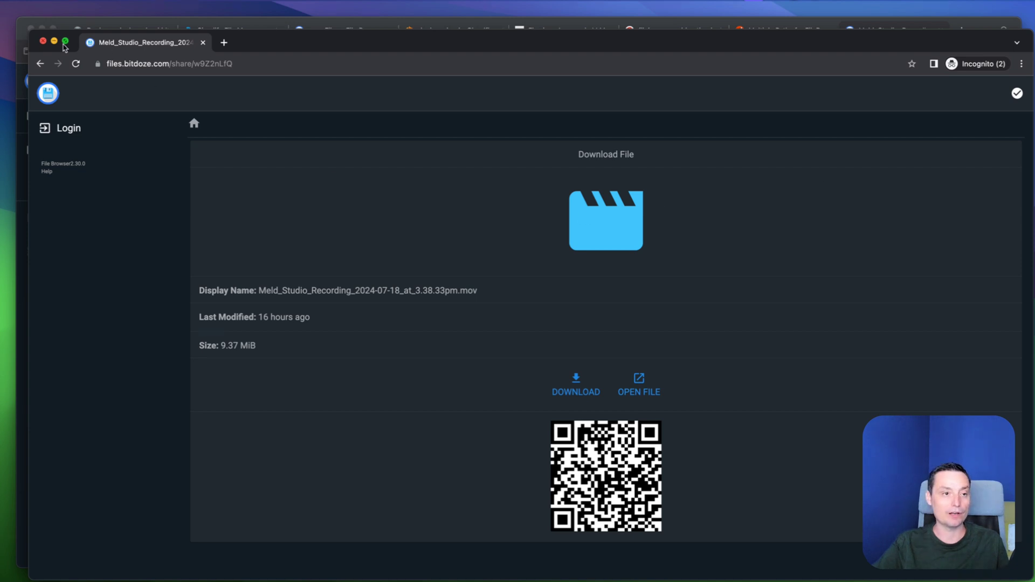
click(43, 41)
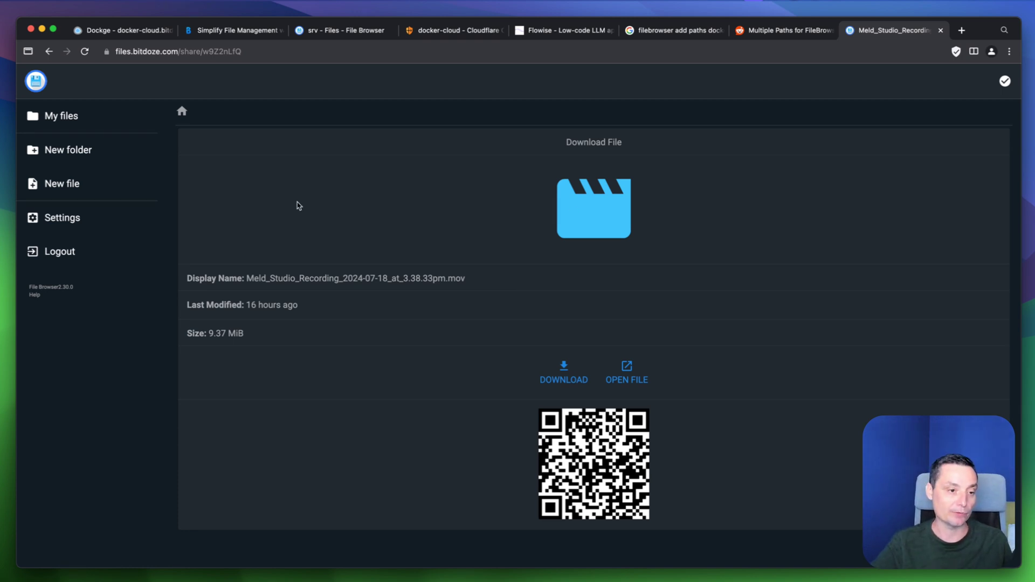
Go to Settings > Share Management to list the three shares of the Meld recording
click(74, 224)
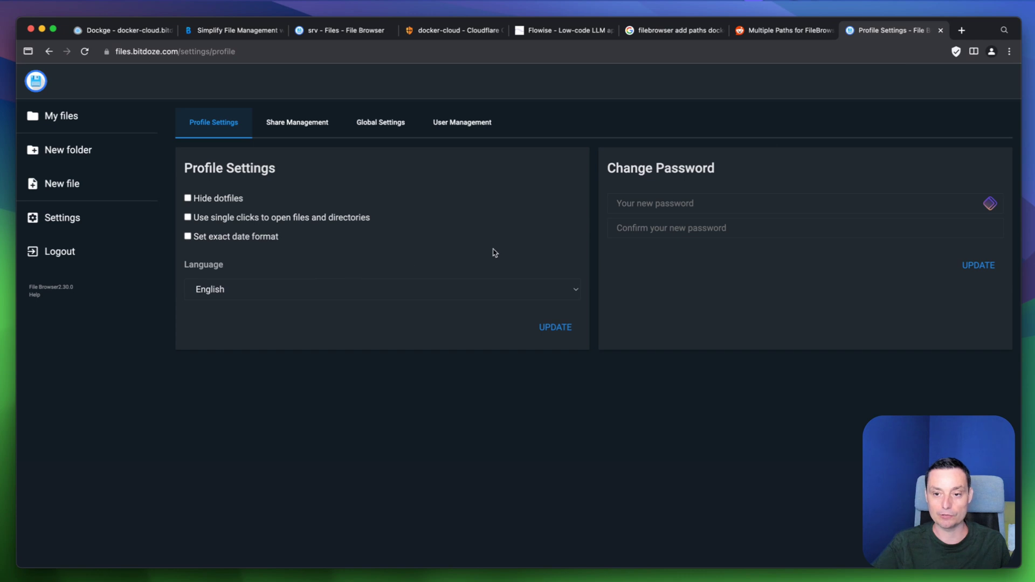
click(298, 125)
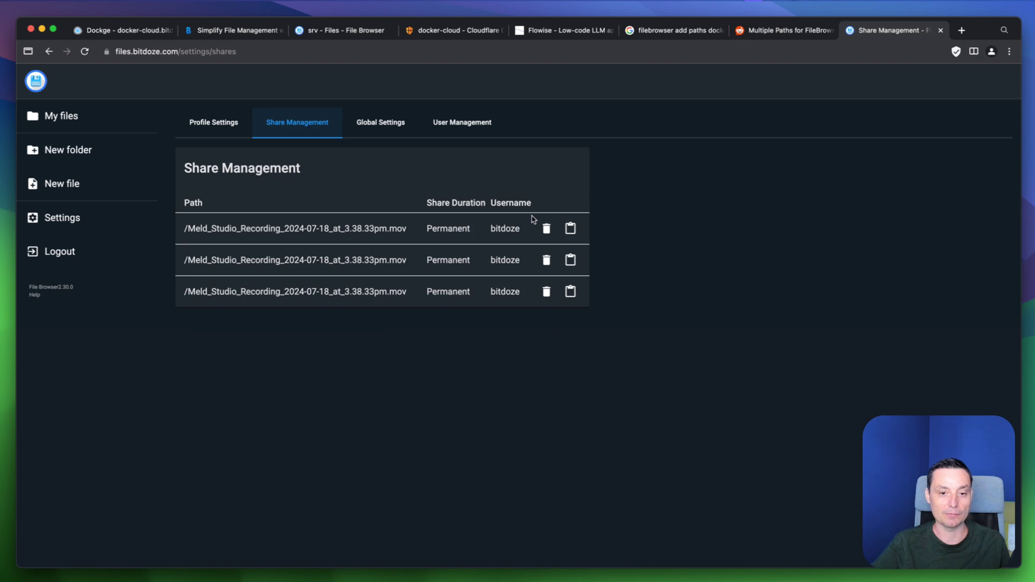
Review Global Settings: signup disabled, /users home base path and default user permissions
click(388, 127)
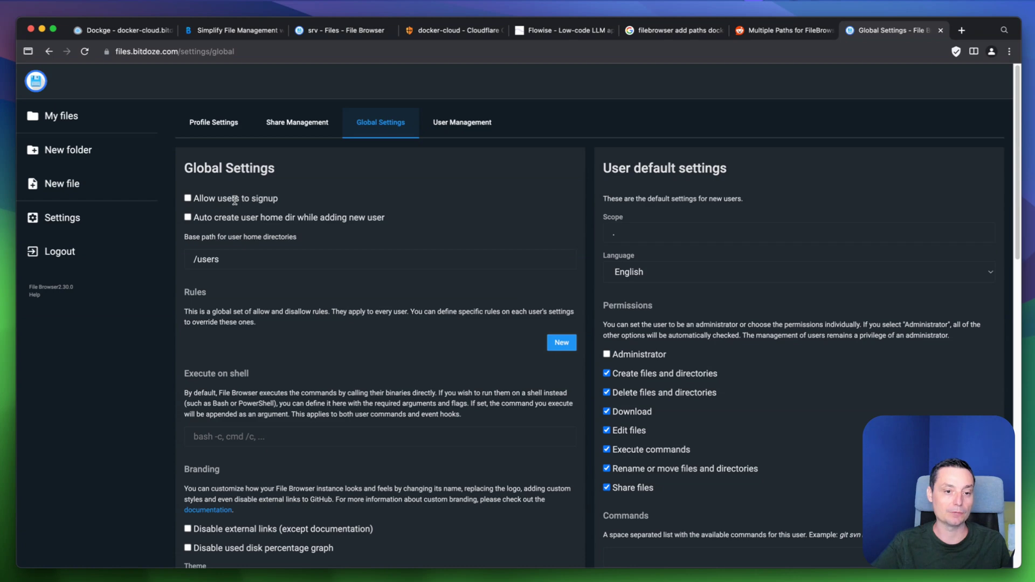
scroll(255, 217, down, 3)
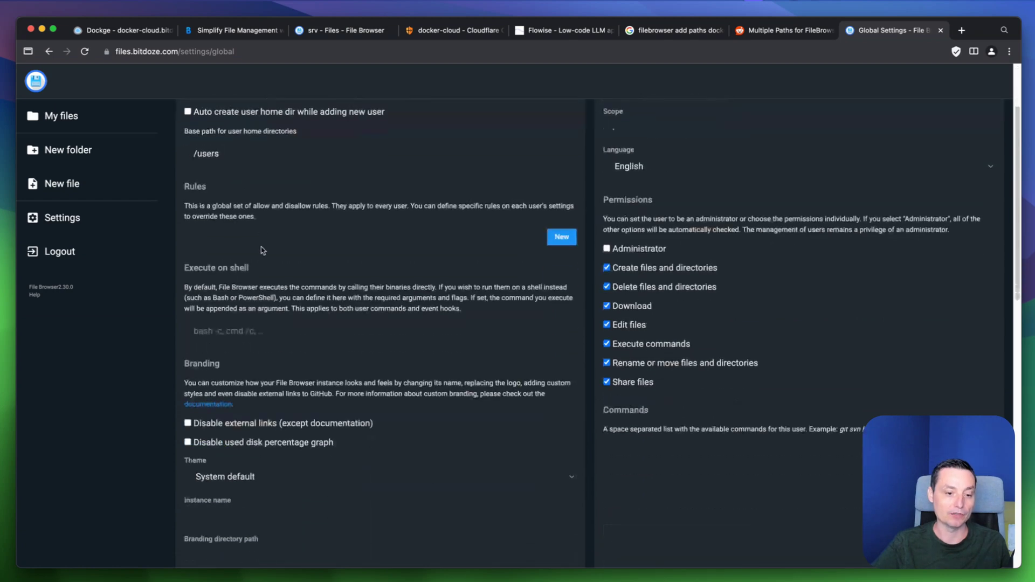
scroll(263, 250, down, 5)
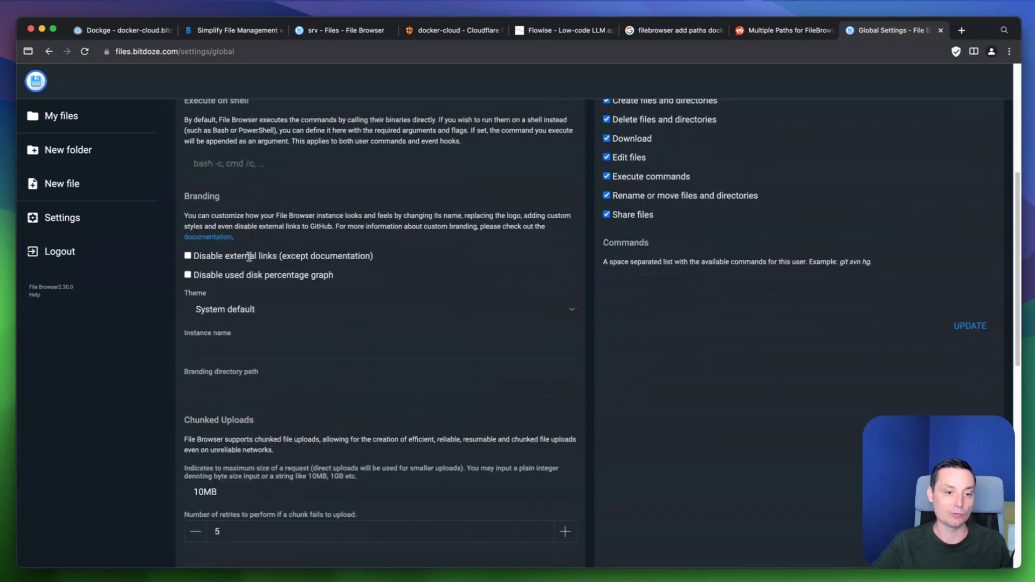
scroll(287, 253, down, 9)
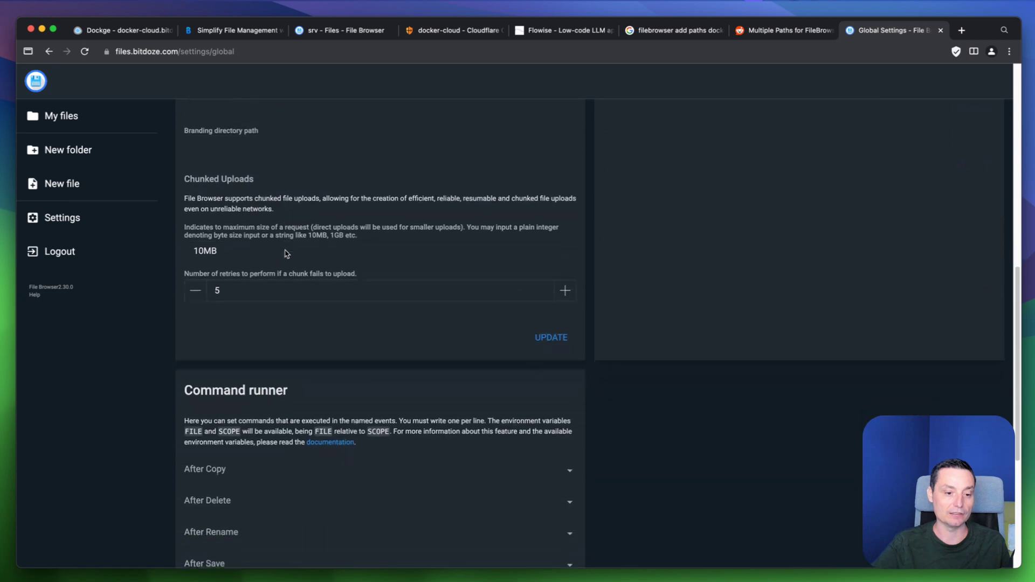
scroll(288, 254, up, 15)
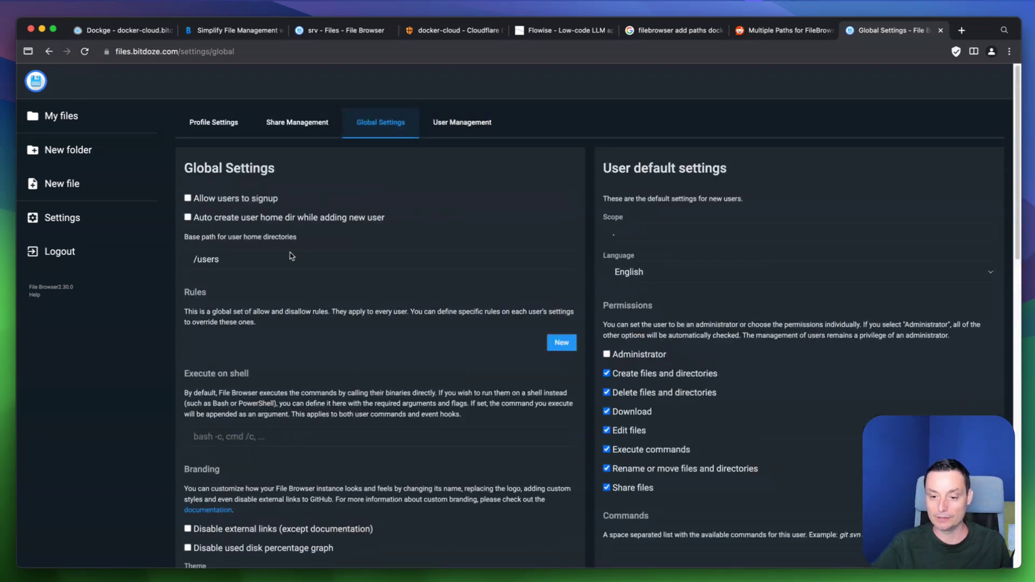
scroll(701, 291, down, 3)
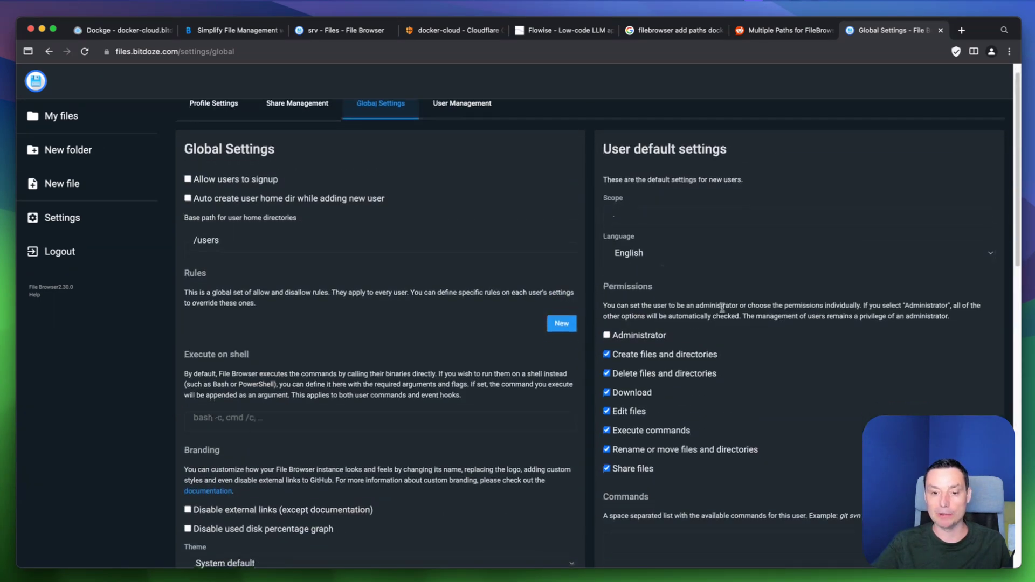
scroll(737, 312, down, 2)
scroll(720, 308, up, 5)
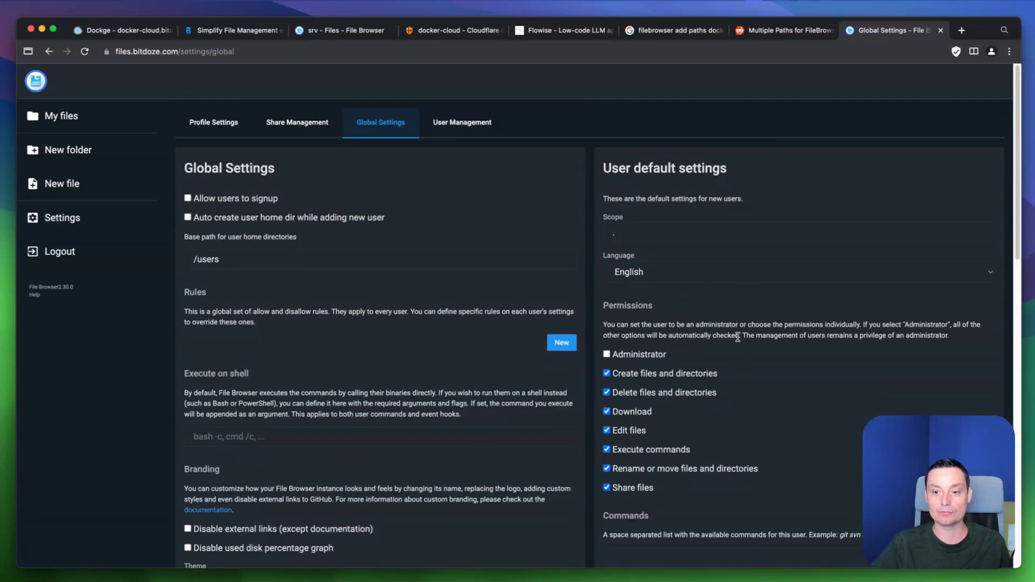
Open User Management and review the administrator's edit form with scope '.' and all permissions
click(454, 128)
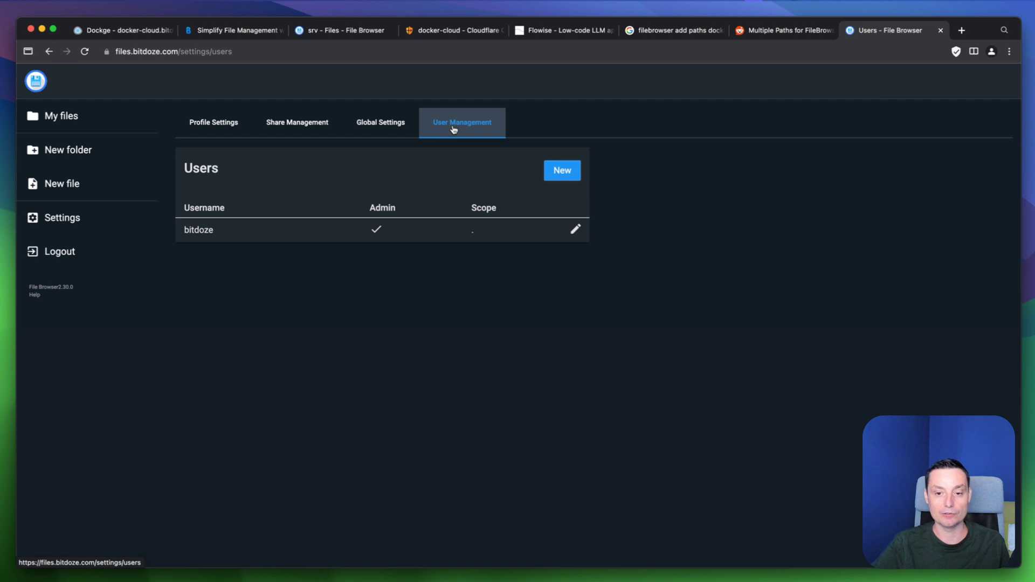
click(574, 230)
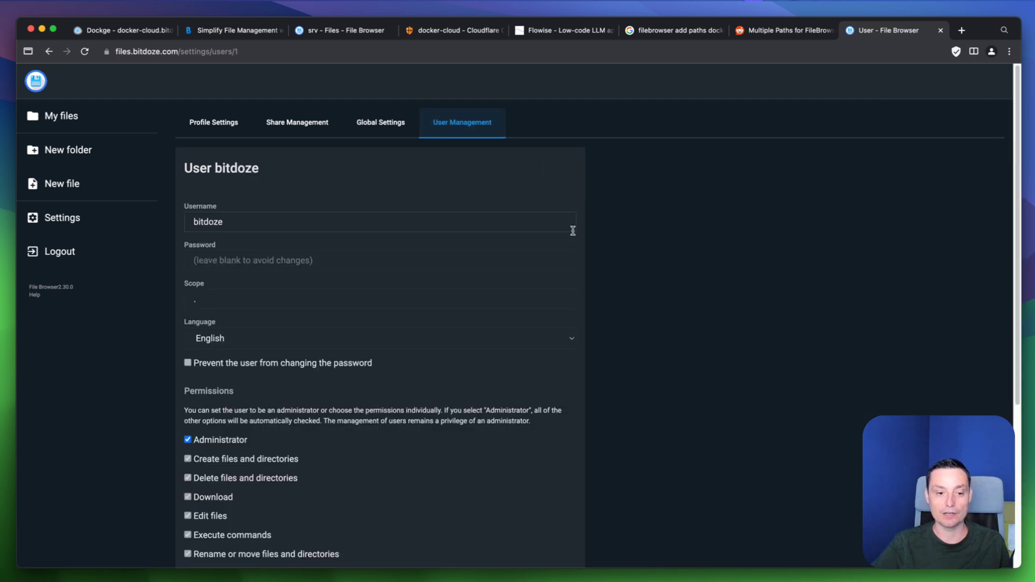
scroll(499, 233, down, 2)
scroll(285, 330, down, 3)
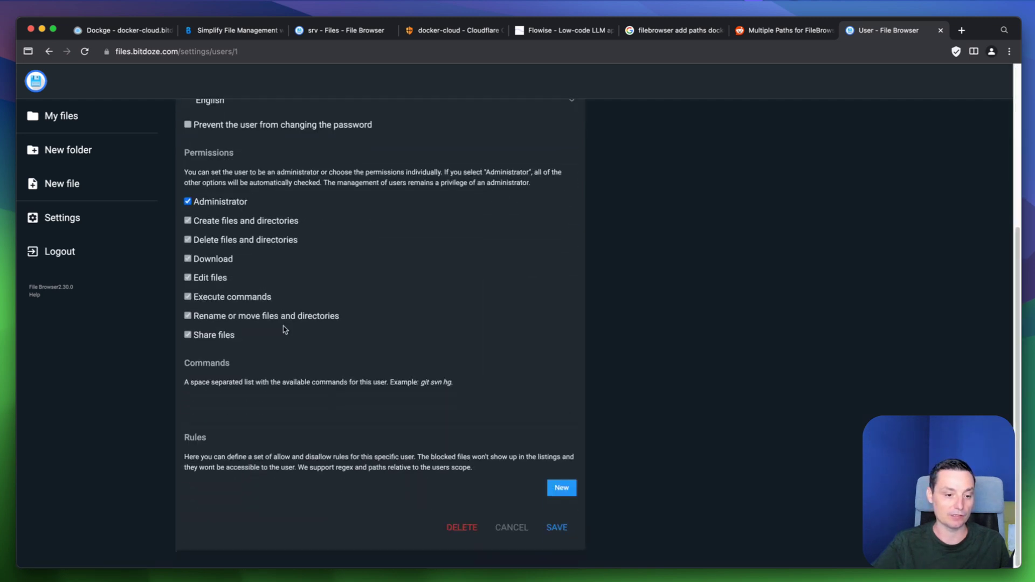
scroll(367, 285, up, 4)
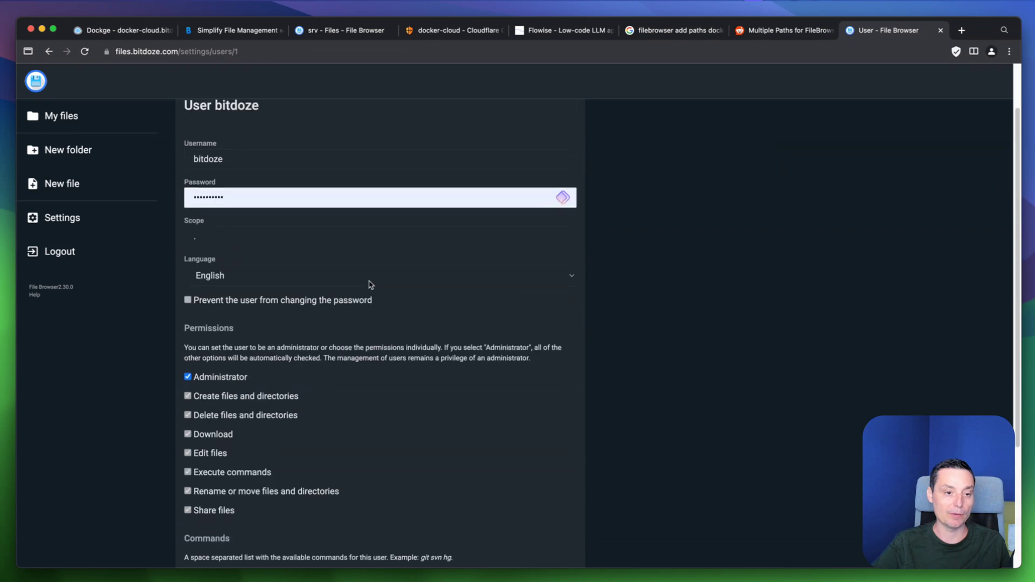
scroll(370, 284, up, 1)
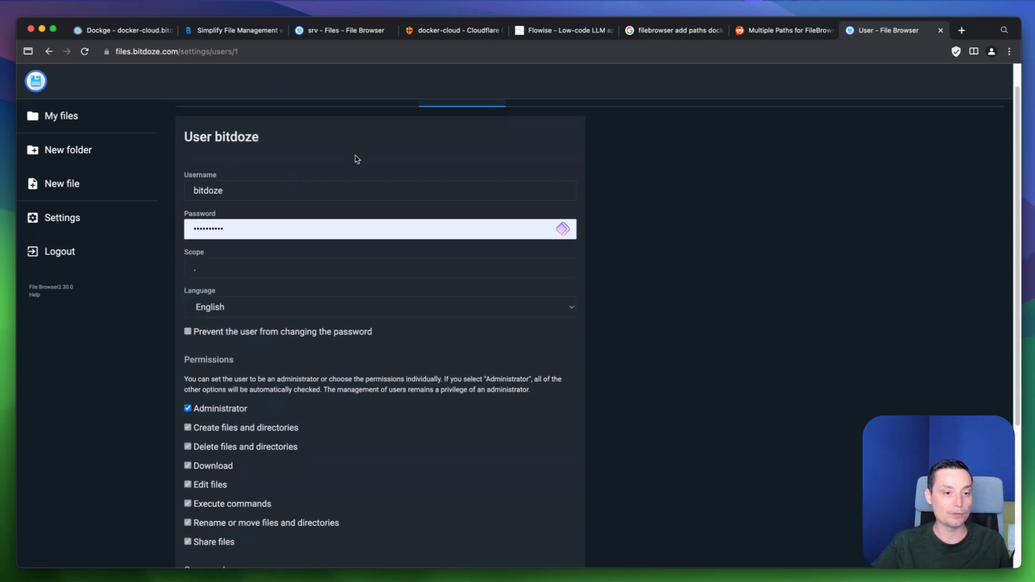
scroll(366, 162, down, 4)
scroll(392, 191, up, 5)
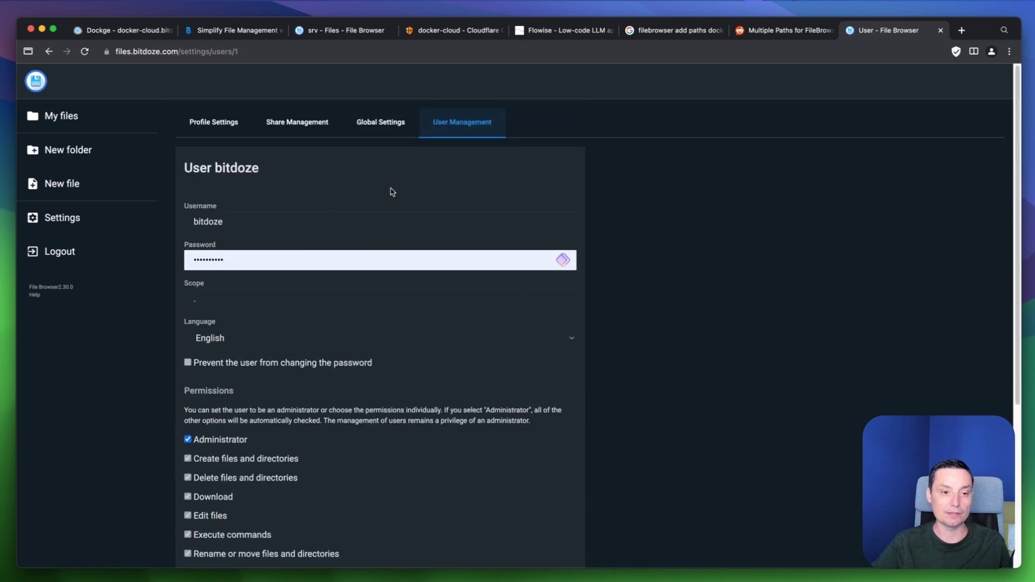
Set the global theme to Light and save, then switch the file listing to list view
click(222, 119)
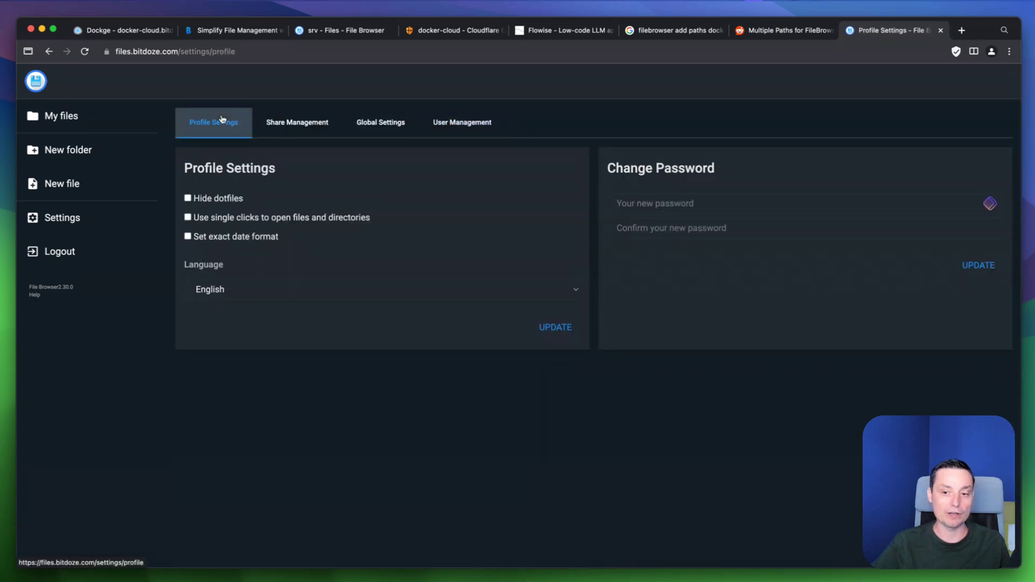
click(291, 128)
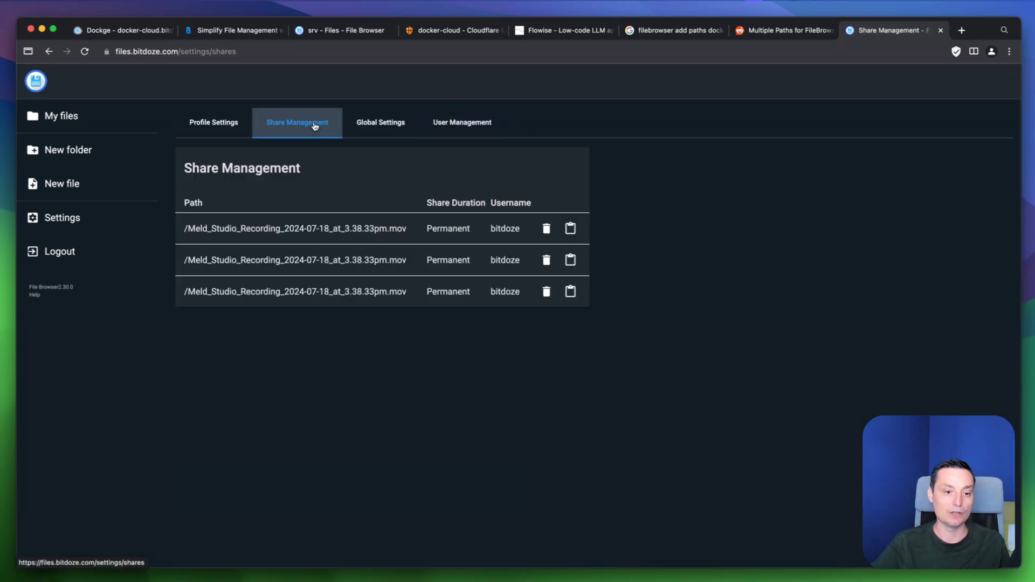
click(388, 123)
scroll(382, 226, down, 8)
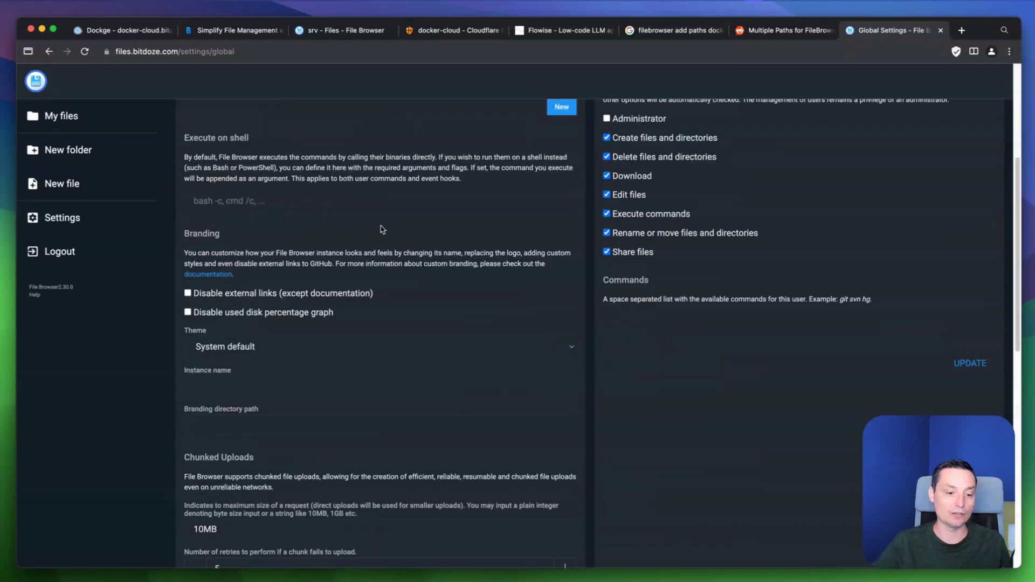
click(276, 155)
click(250, 176)
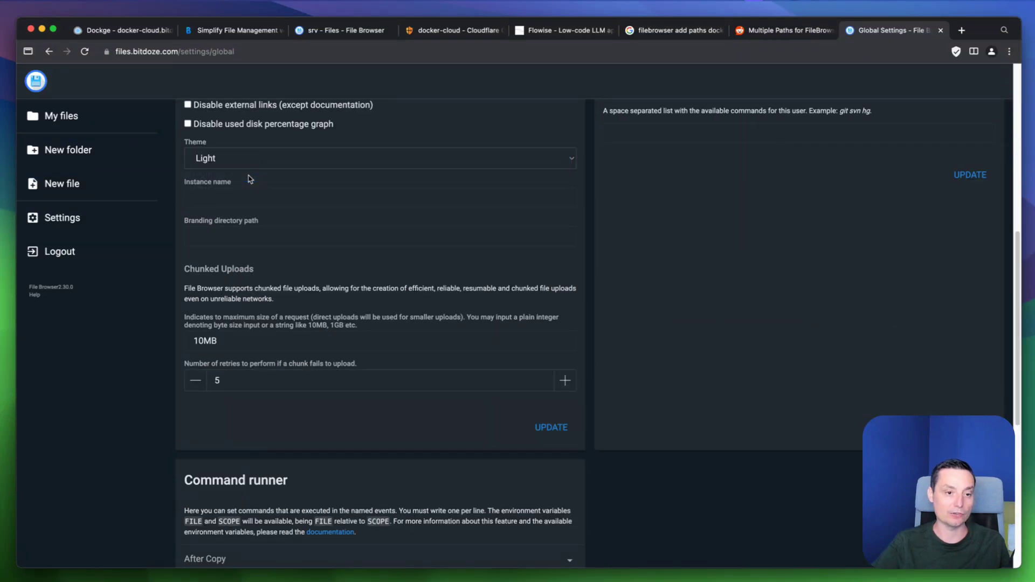
scroll(593, 324, down, 1)
click(552, 386)
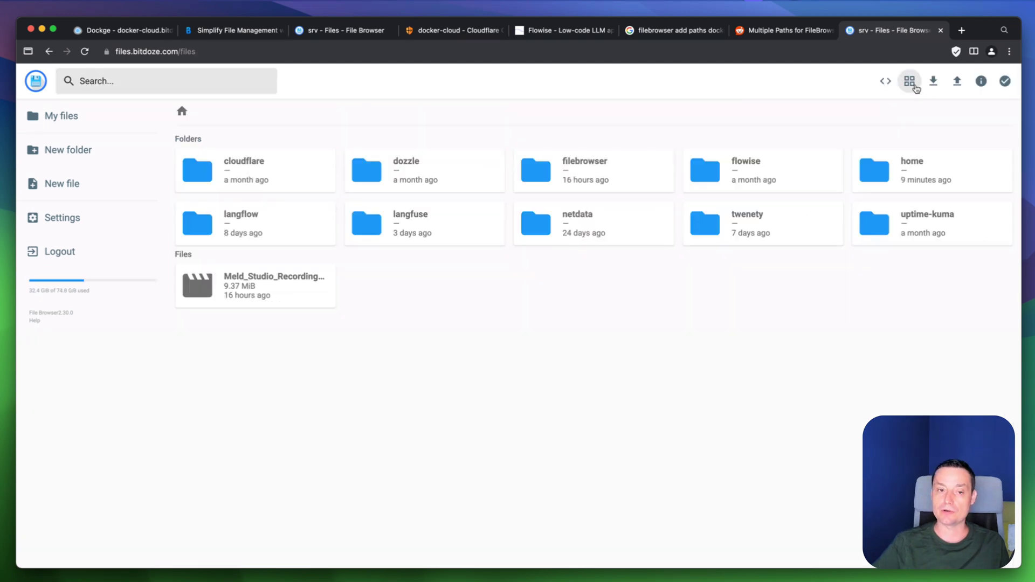
click(913, 85)
click(913, 85)
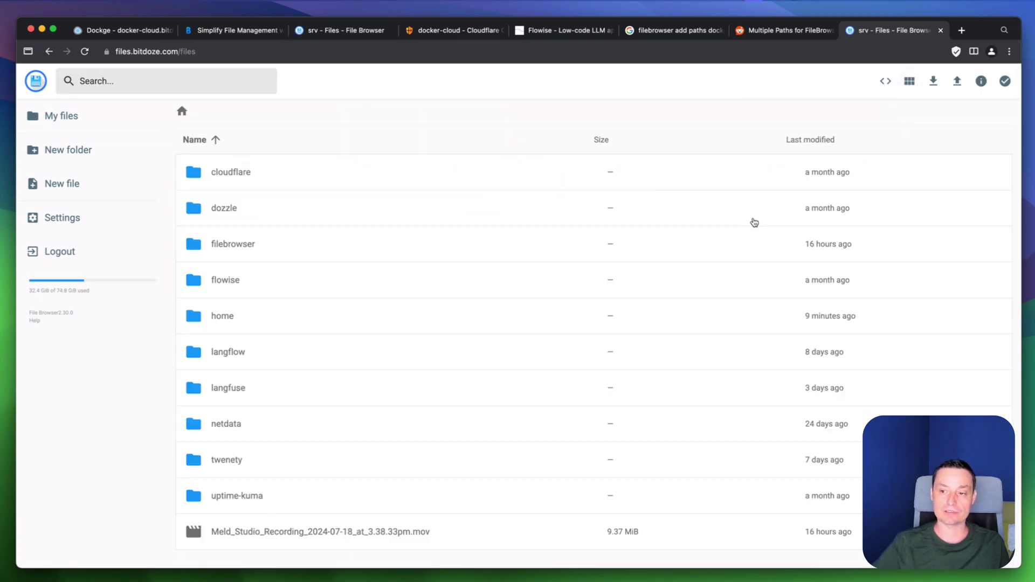
Read the 'Simplify File Management' guide down to '2. Create A Docker Compose File' for filebrowser:v2-s6
click(922, 83)
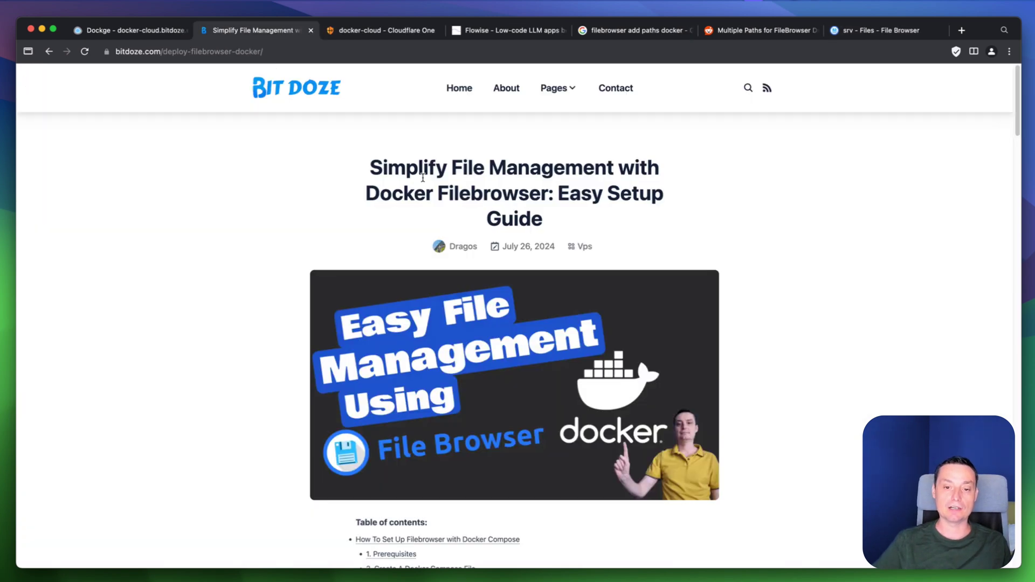
scroll(486, 218, down, 1)
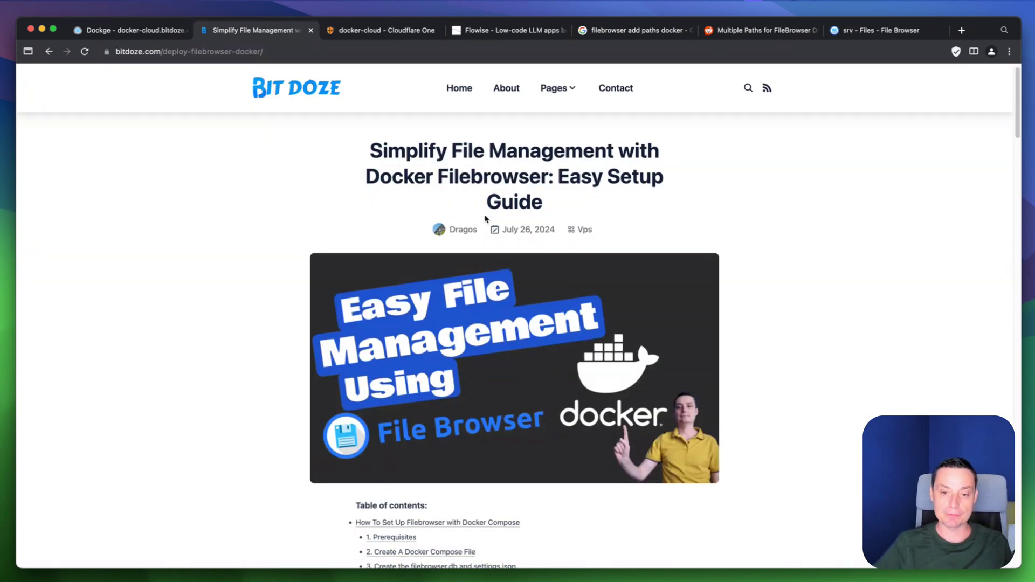
scroll(485, 218, down, 10)
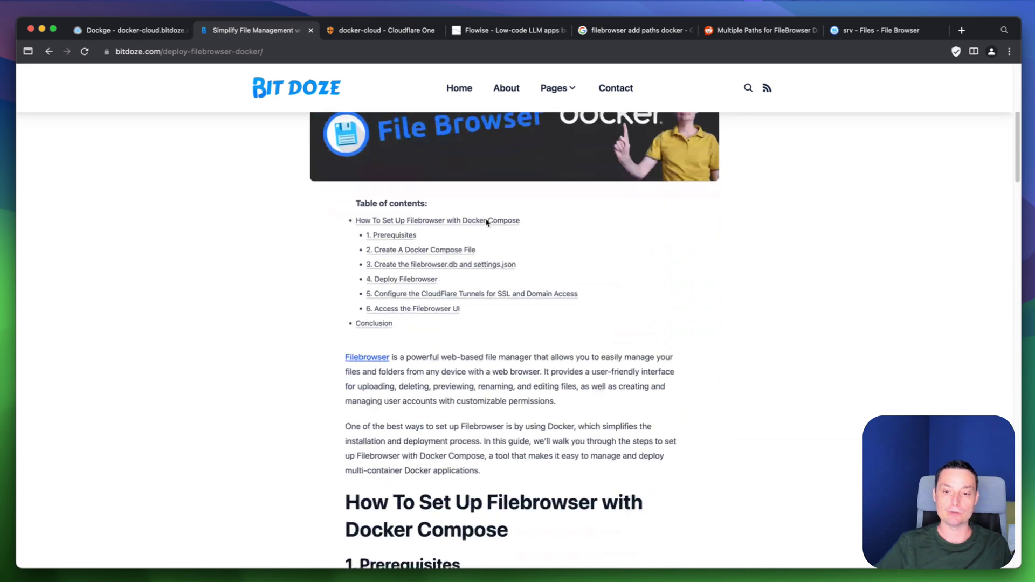
scroll(487, 222, down, 8)
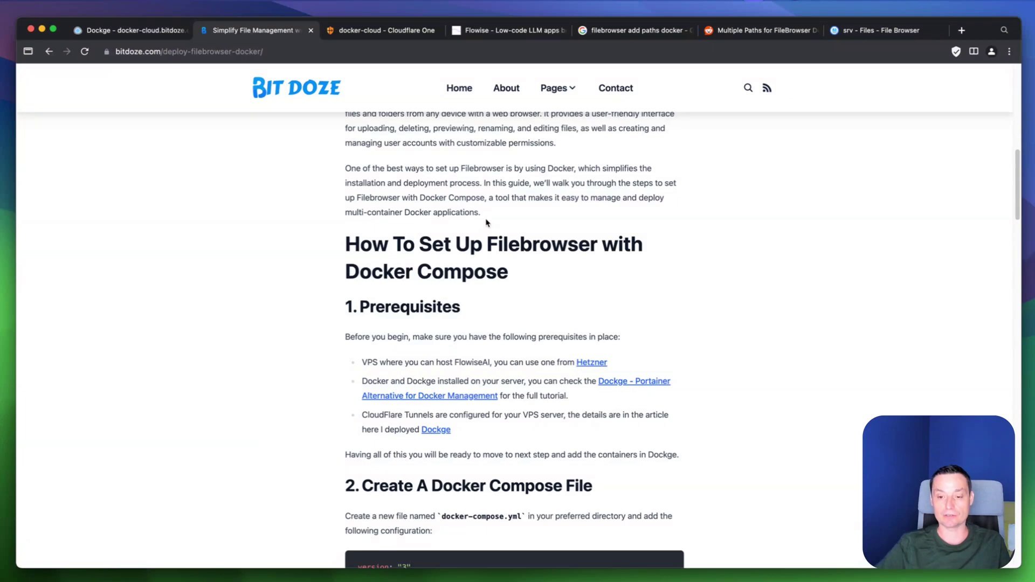
scroll(504, 226, down, 2)
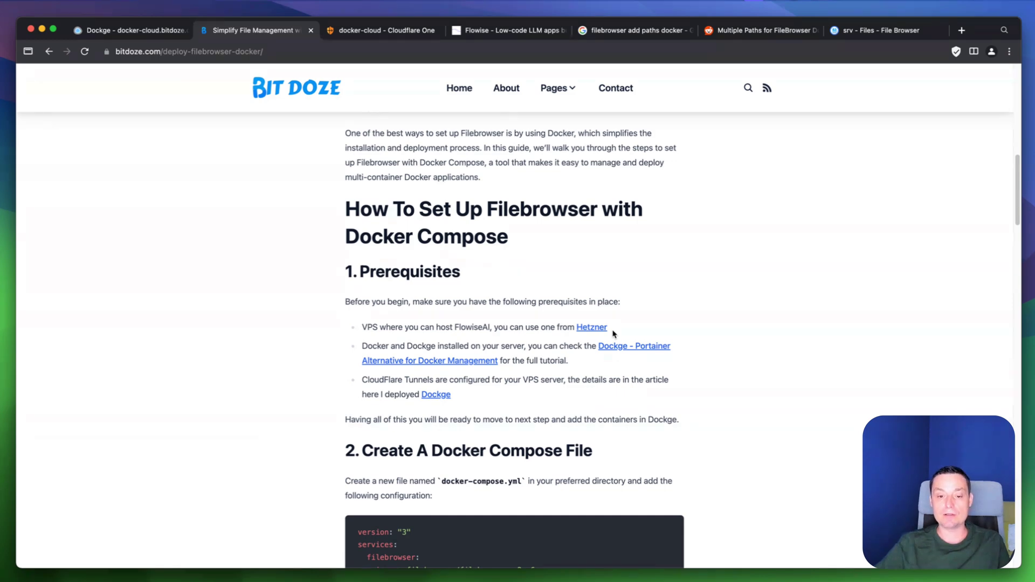
scroll(613, 334, down, 2)
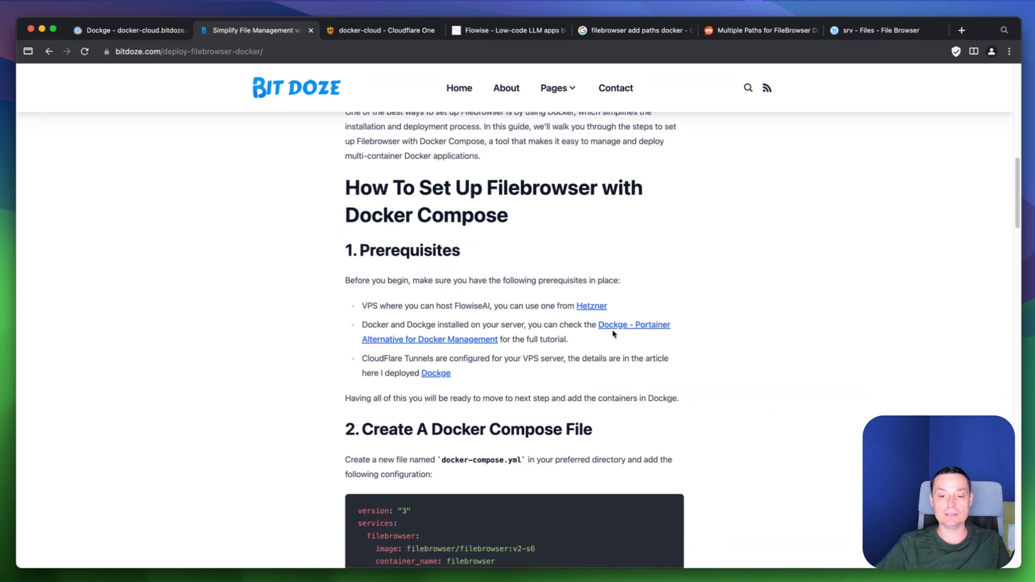
scroll(614, 334, down, 5)
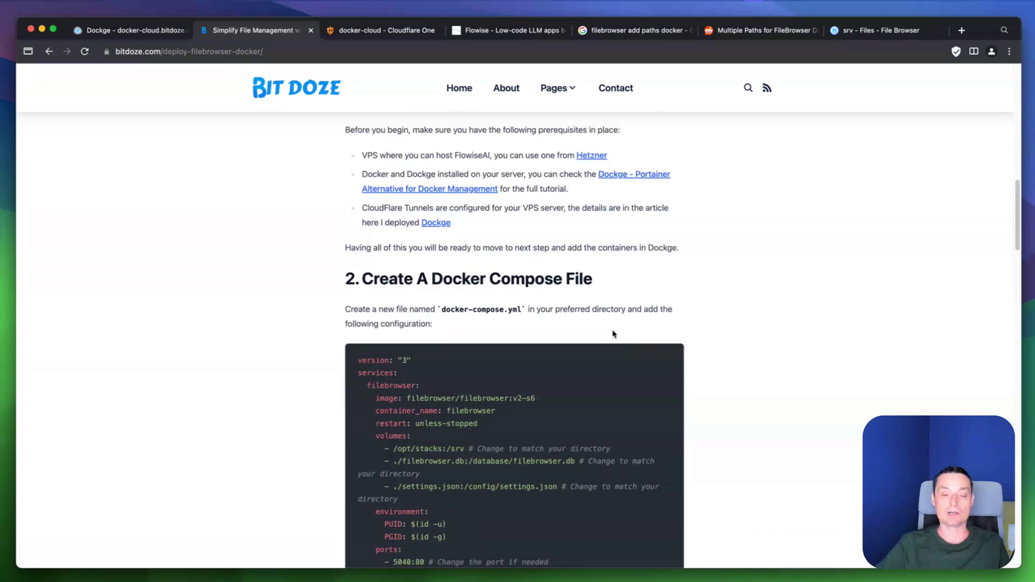
scroll(613, 334, down, 1)
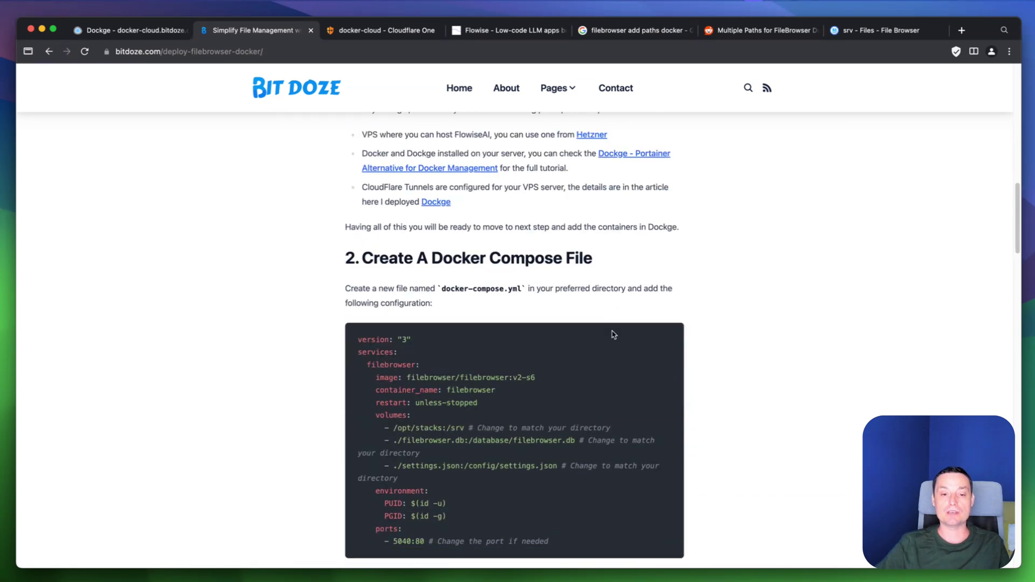
scroll(613, 334, down, 3)
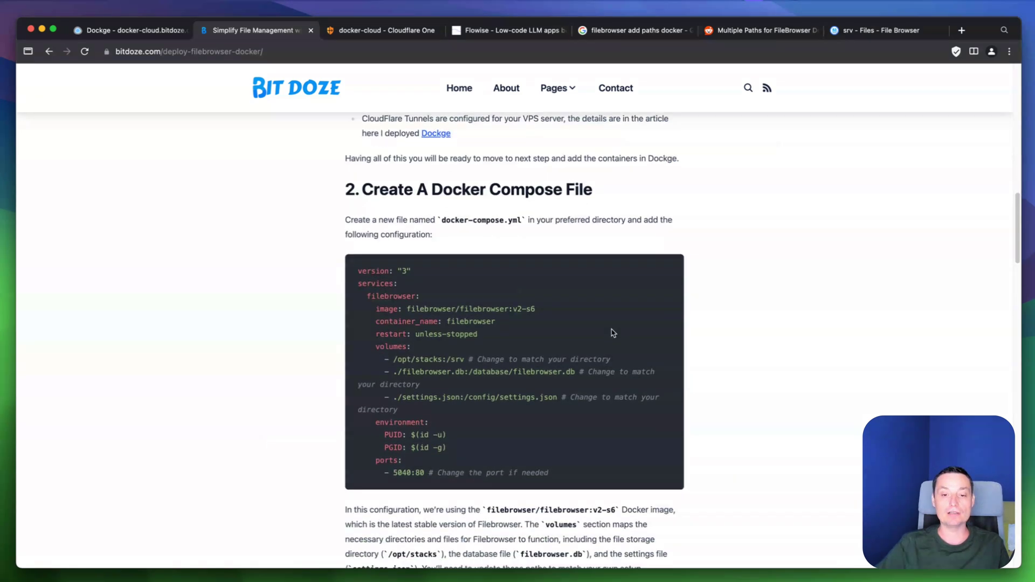
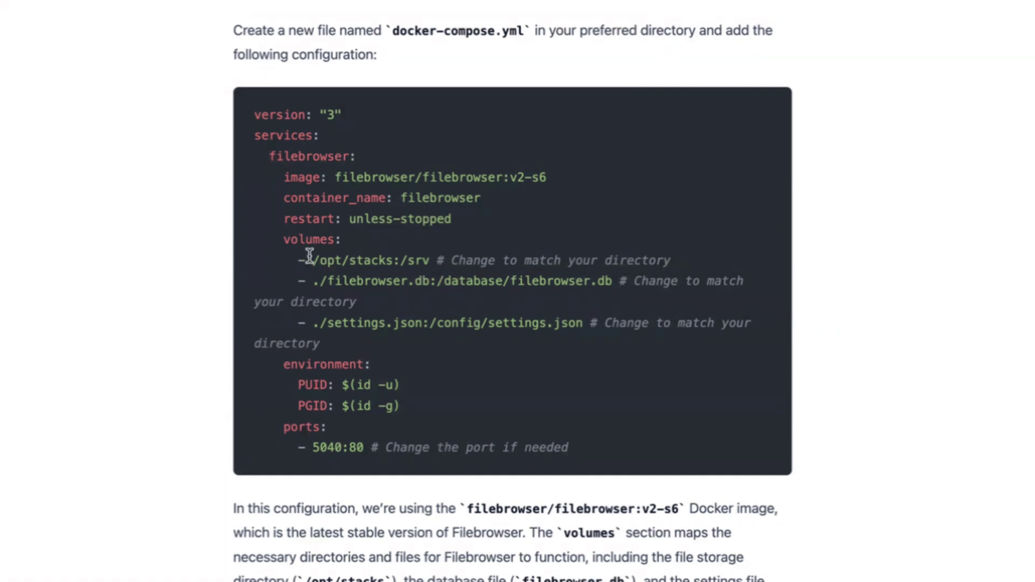
Highlight the /opt/stacks, filebrowser.db and settings.json volume paths in the guide's compose block
drag(316, 261, 391, 260)
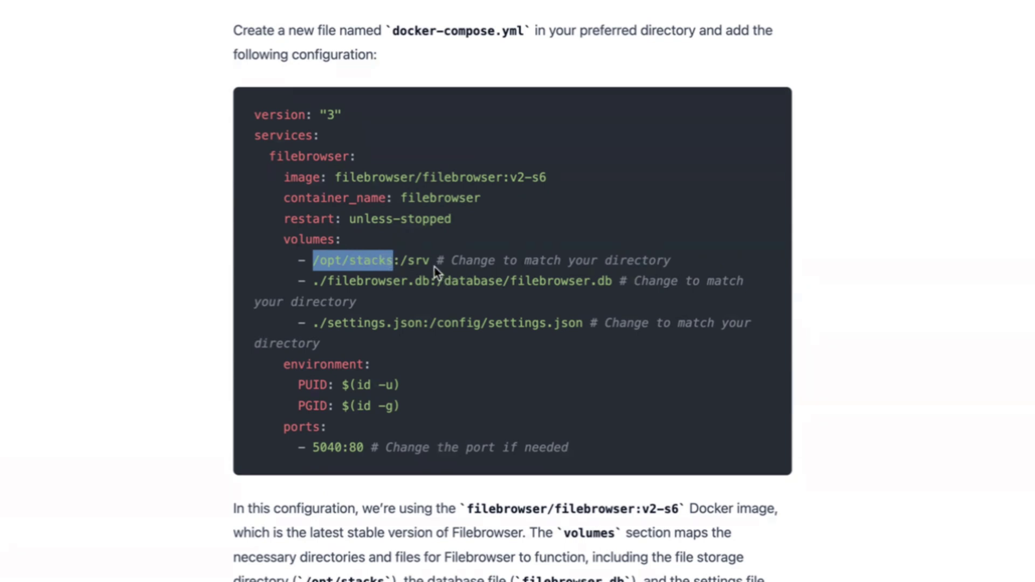
drag(315, 281, 425, 284)
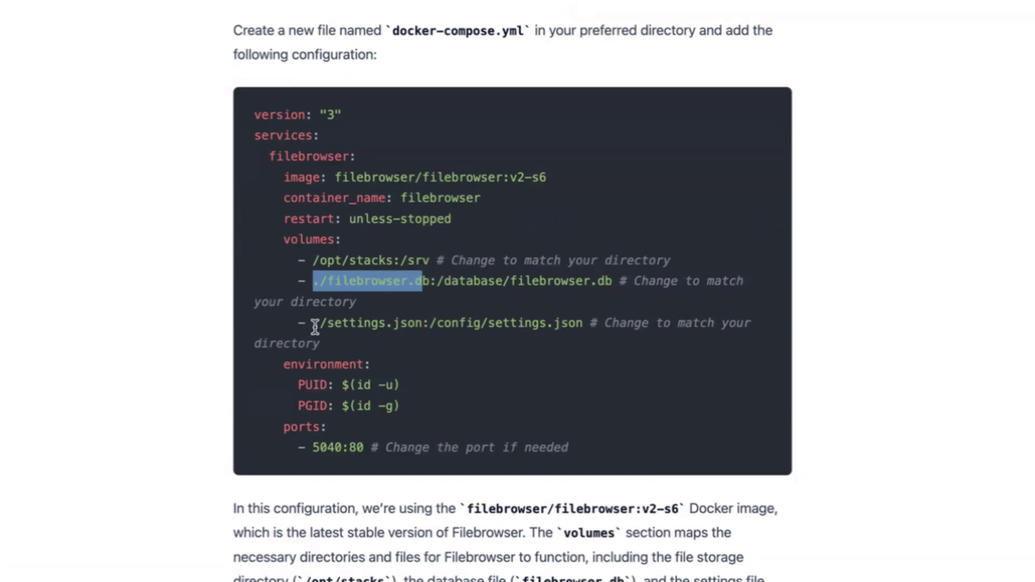
drag(320, 324, 414, 334)
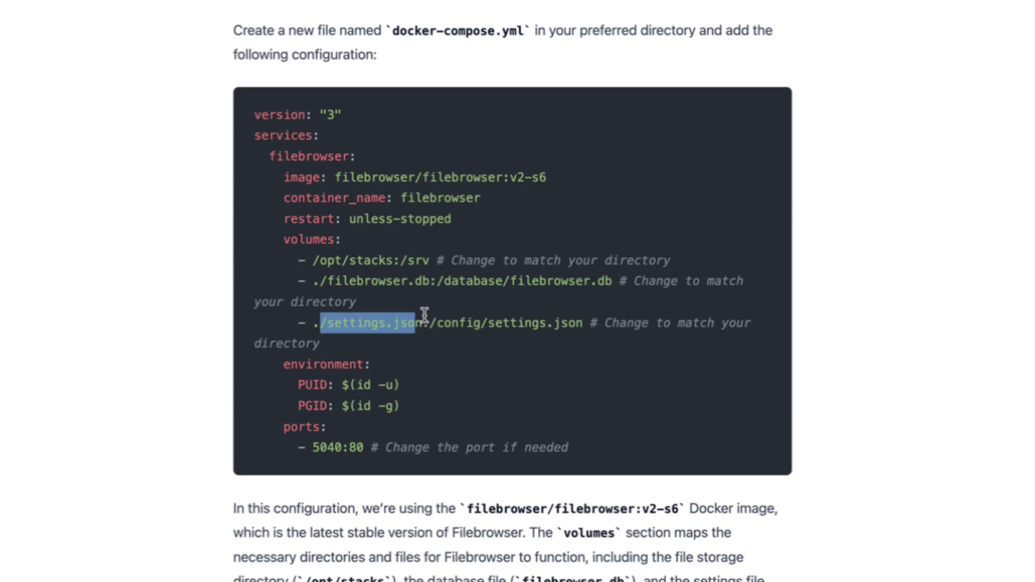
scroll(415, 300, down, 2)
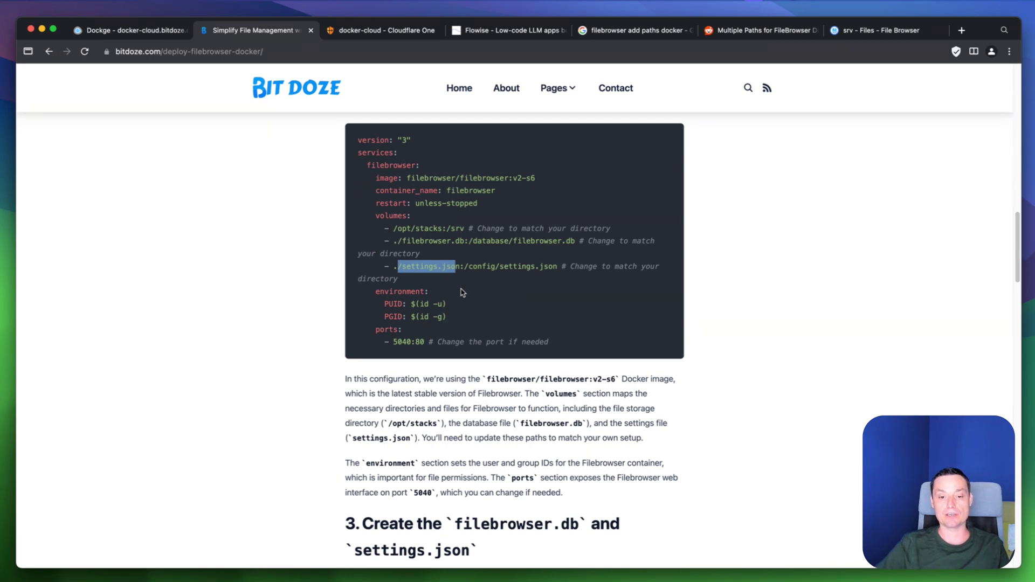
scroll(462, 292, down, 1)
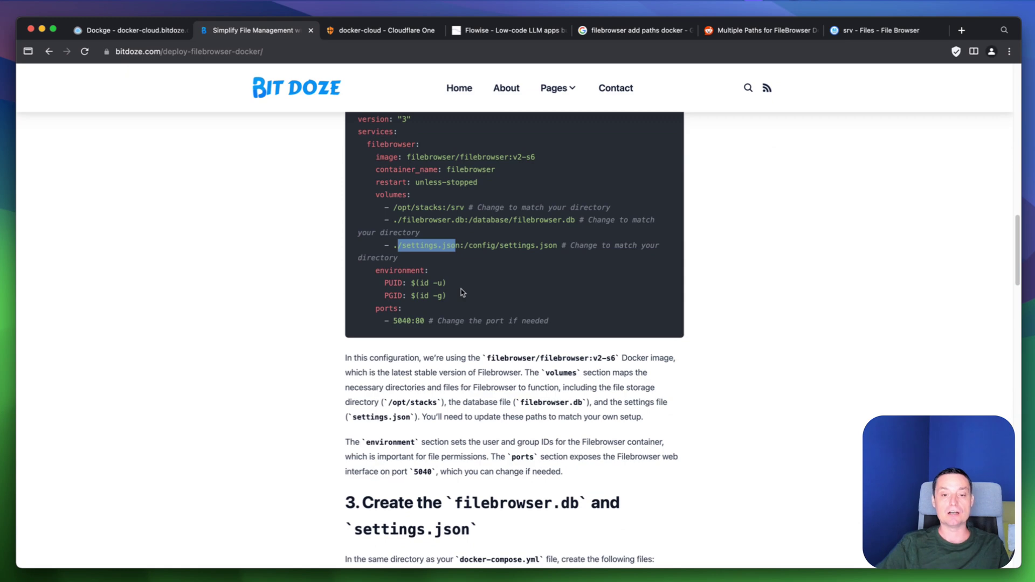
scroll(462, 293, up, 1)
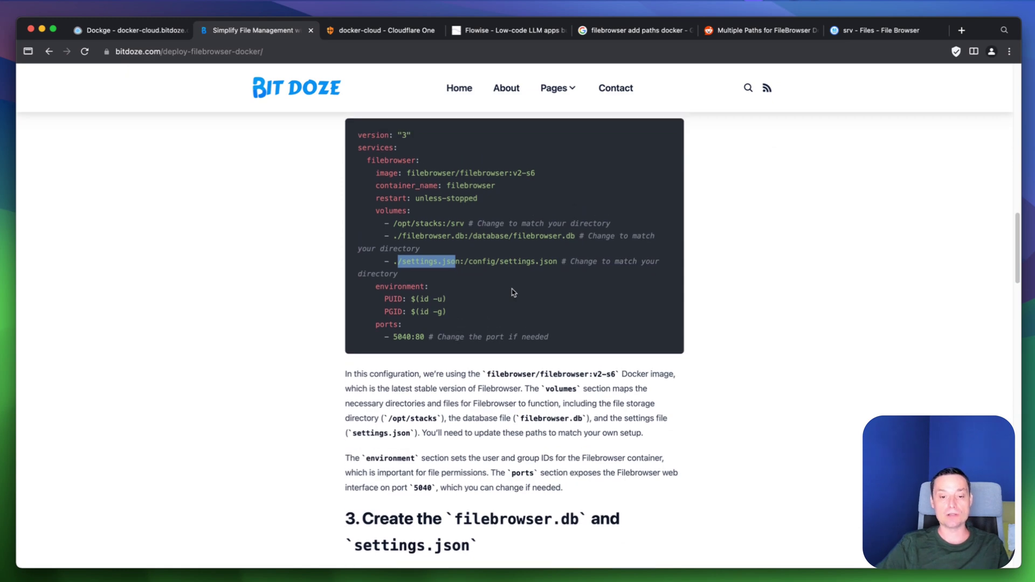
Point out the 5040 host port, then select the entire Filebrowser compose snippet to copy
click(381, 339)
drag(393, 339, 411, 342)
click(413, 341)
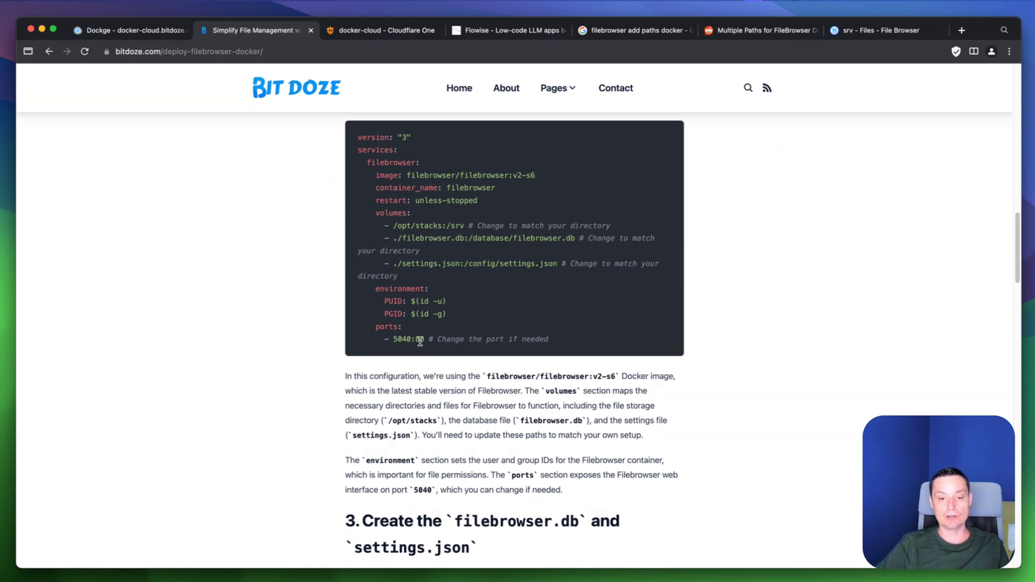
drag(411, 341, 396, 343)
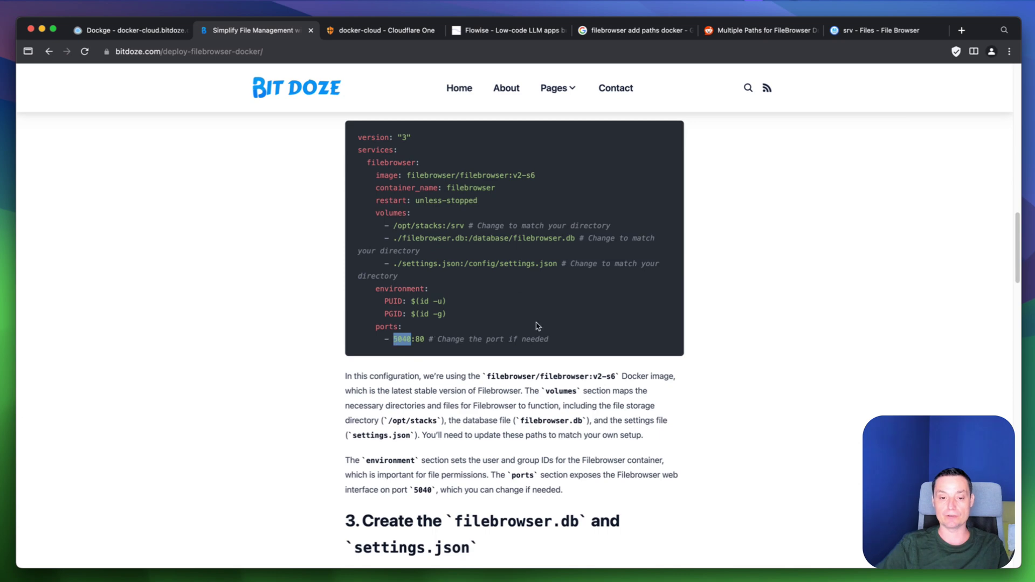
drag(561, 339, 356, 143)
key(super+c)
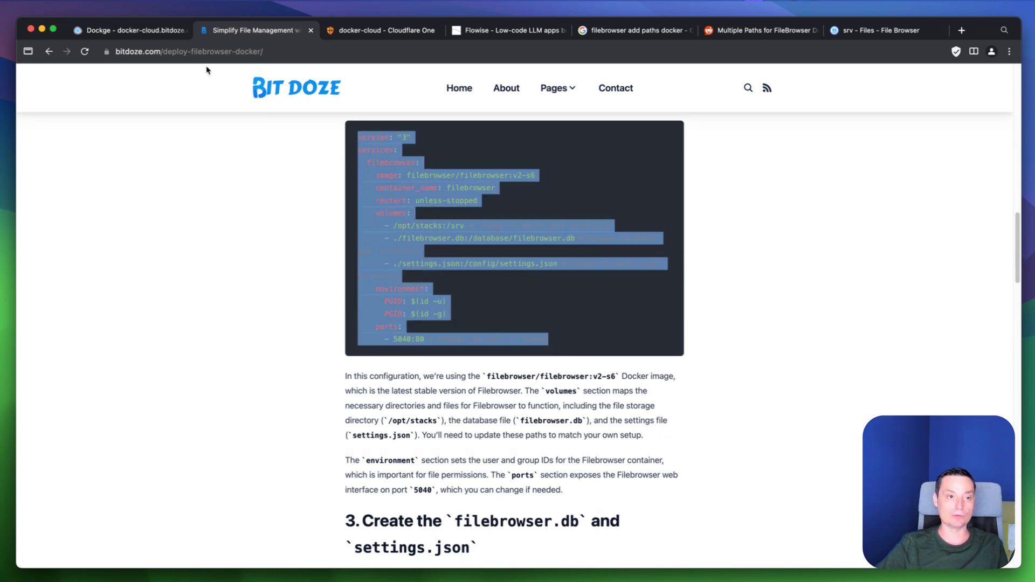
Create a new Dockge stack named 'filebrowser'
click(134, 31)
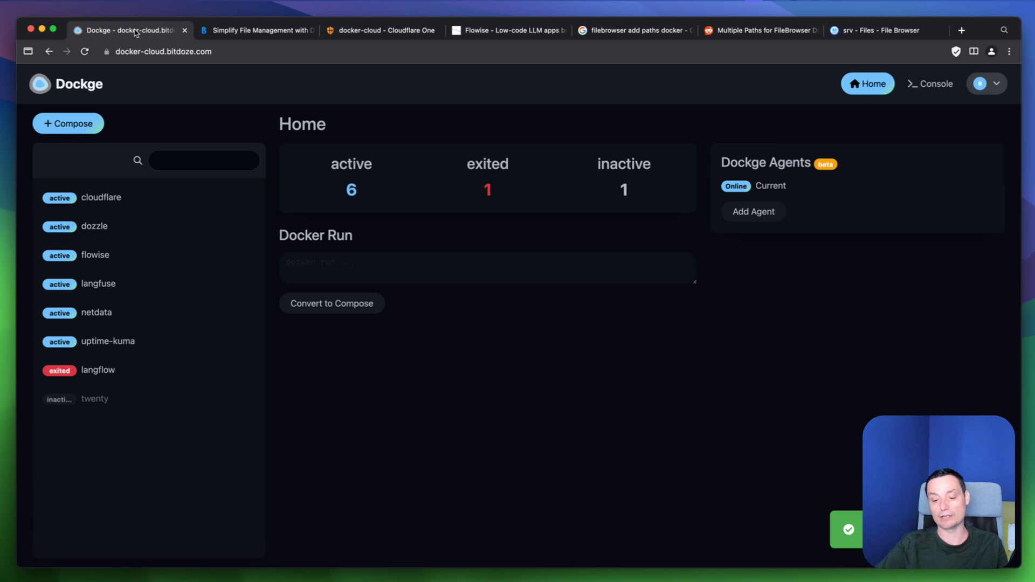
click(83, 123)
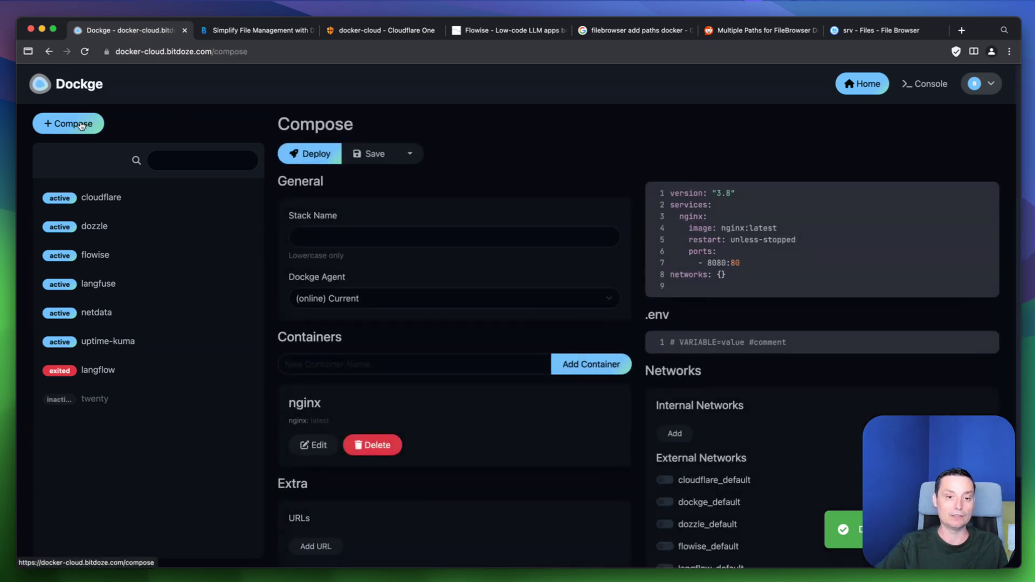
click(330, 236)
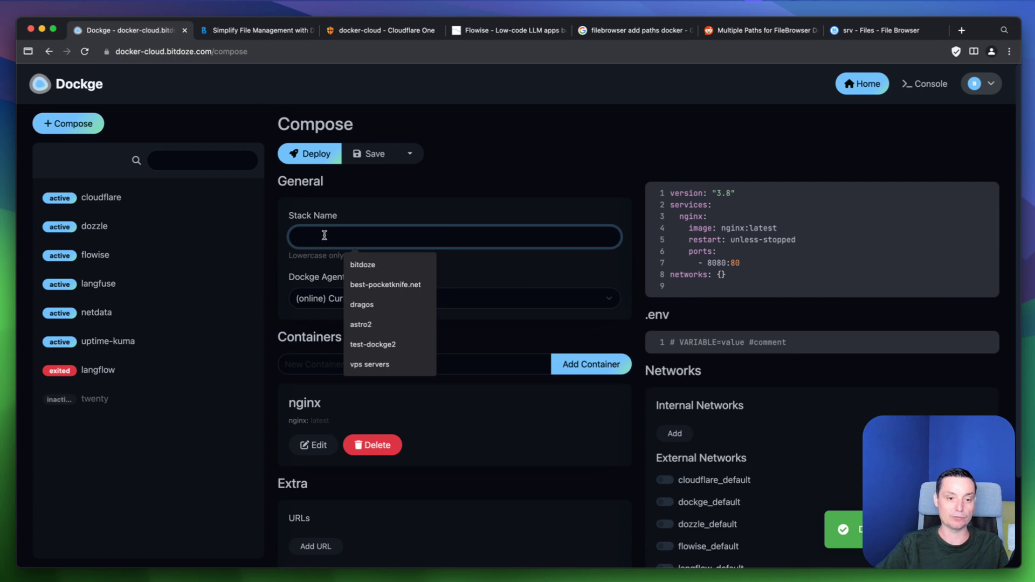
text(filebrowser)
Replace the default nginx YAML with the copied Filebrowser compose, changing /srv to /srv/stakes
drag(728, 276, 655, 194)
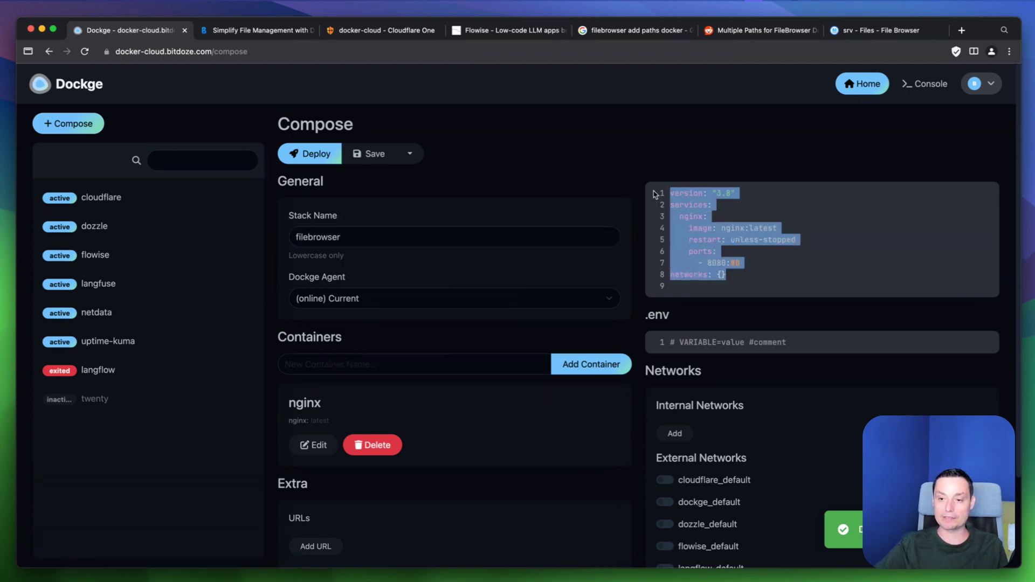
key(super+v)
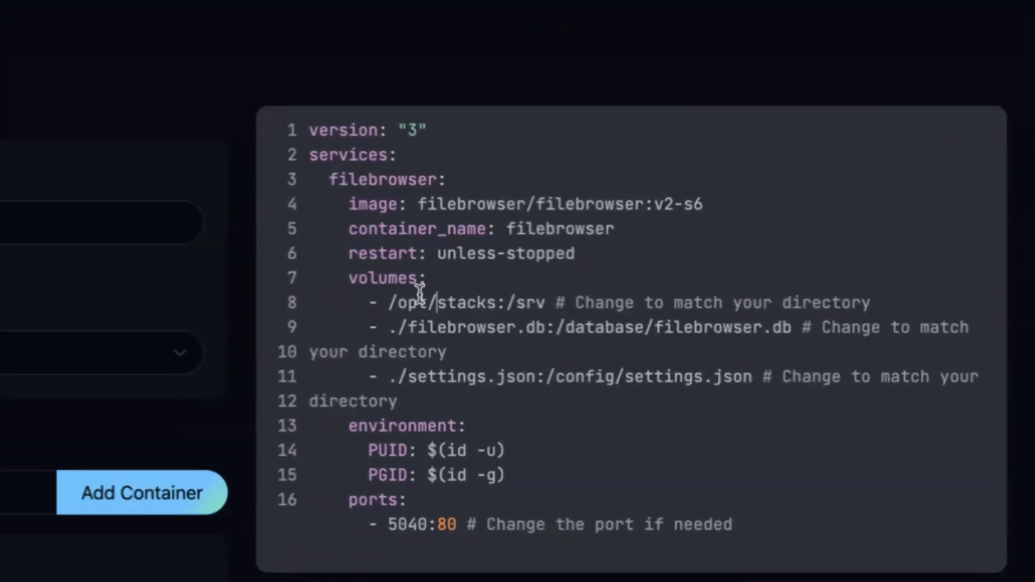
click(438, 305)
click(547, 311)
text(/stakes)
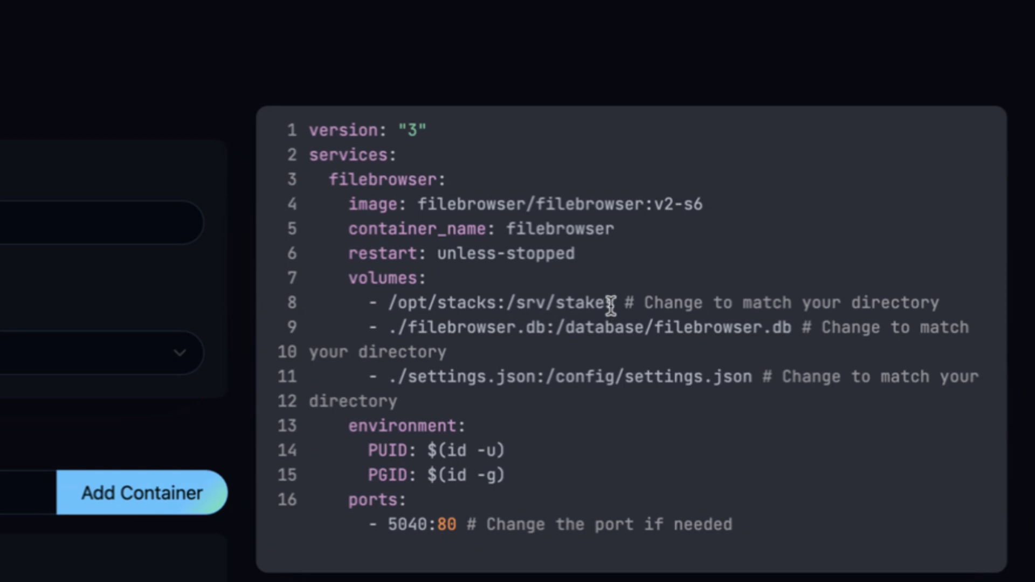
Duplicate the /opt/stacks:/srv/stakes volume entry onto a new line under volumes
drag(615, 303, 364, 303)
key(ctrl+c)
click(473, 281)
key(Return)
text(-)
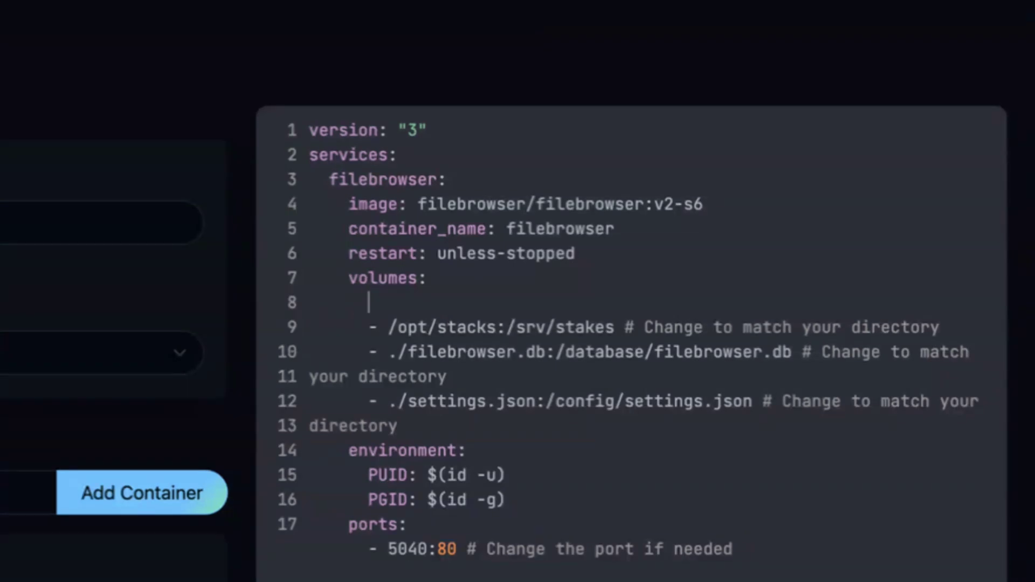
key(ctrl+v)
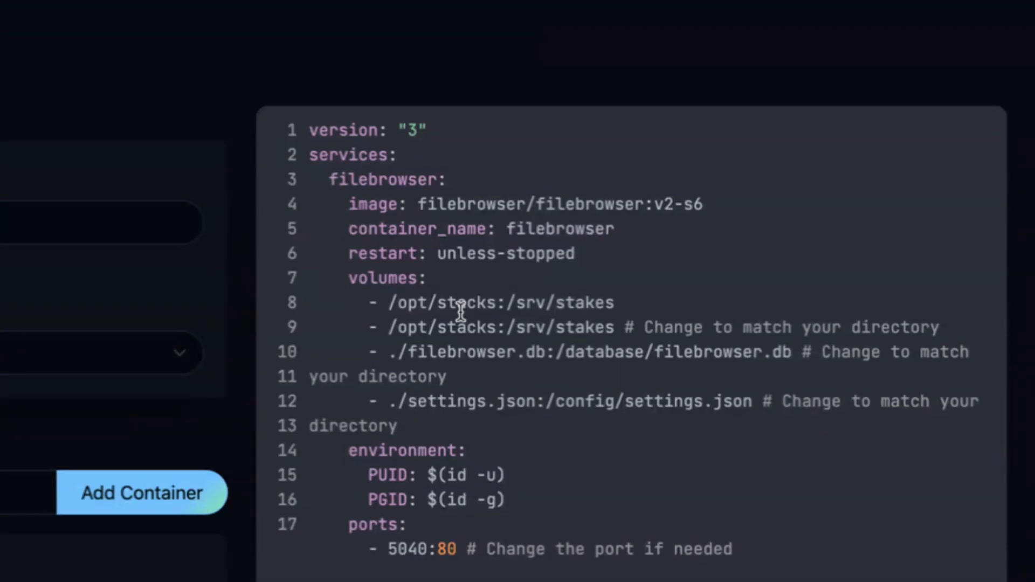
Edit the new volume entry to read /home:/srv/home
click(495, 308)
double_click(484, 303)
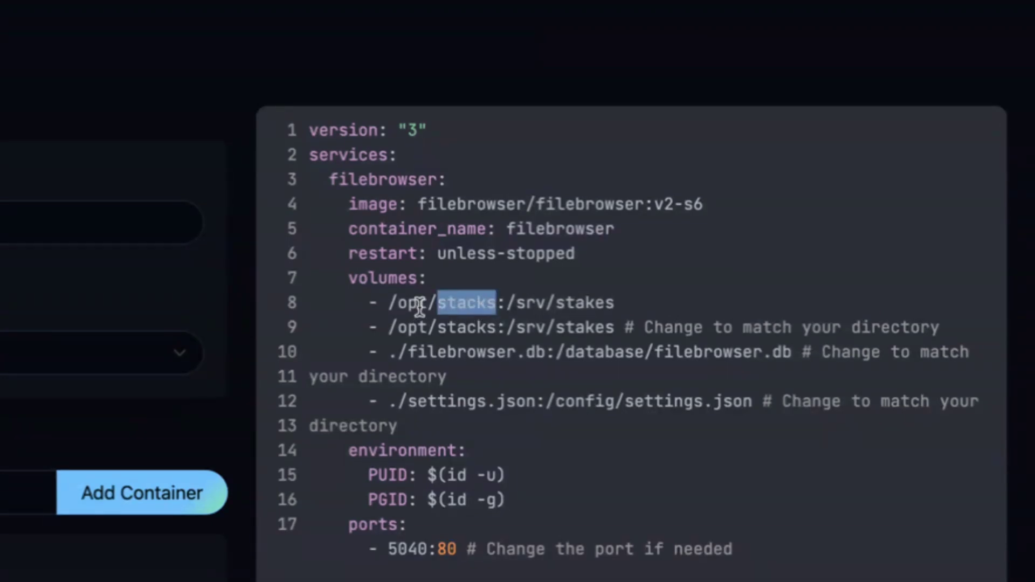
click(397, 304)
drag(397, 304, 491, 305)
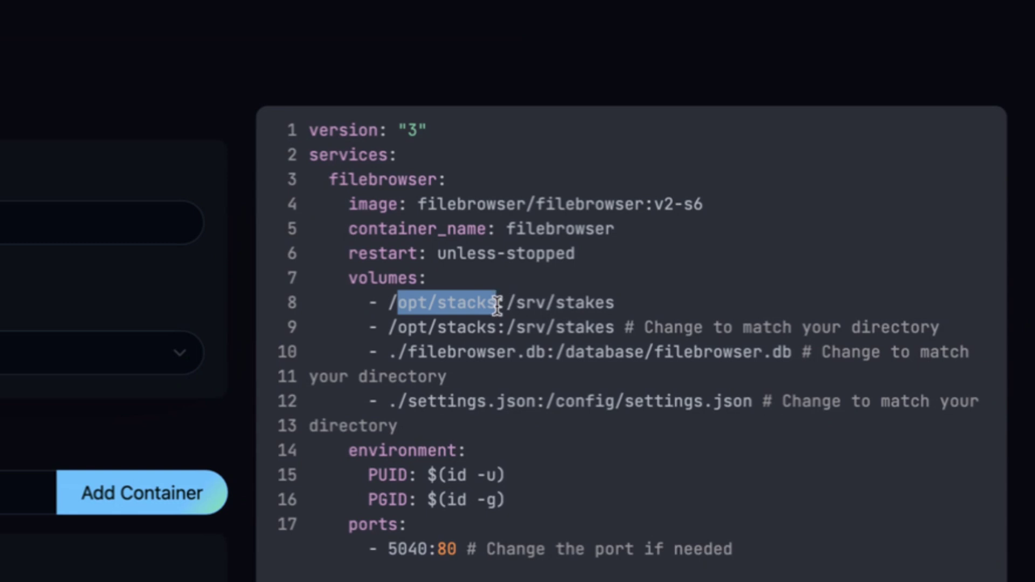
text(home)
double_click(530, 305)
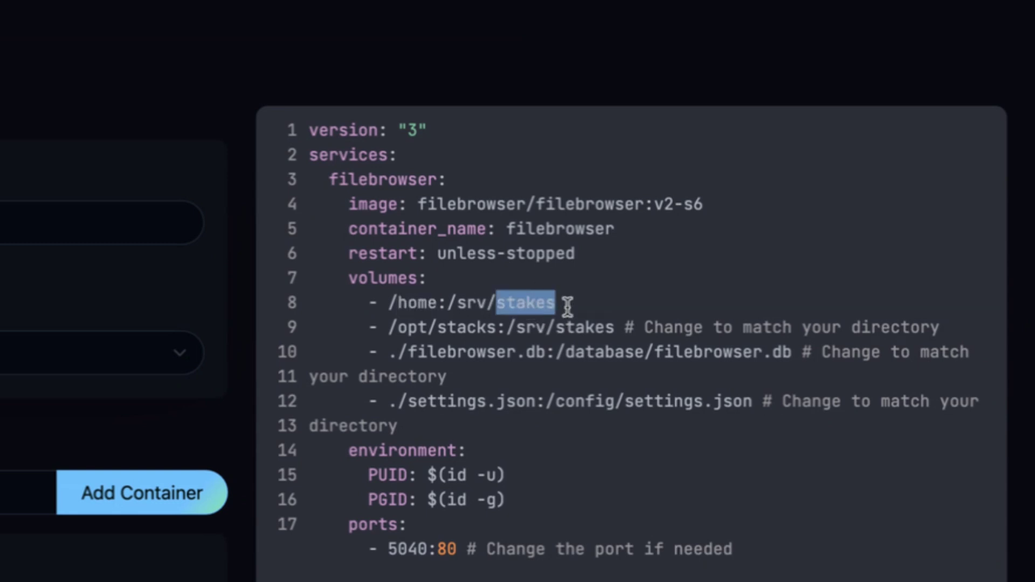
text(home)
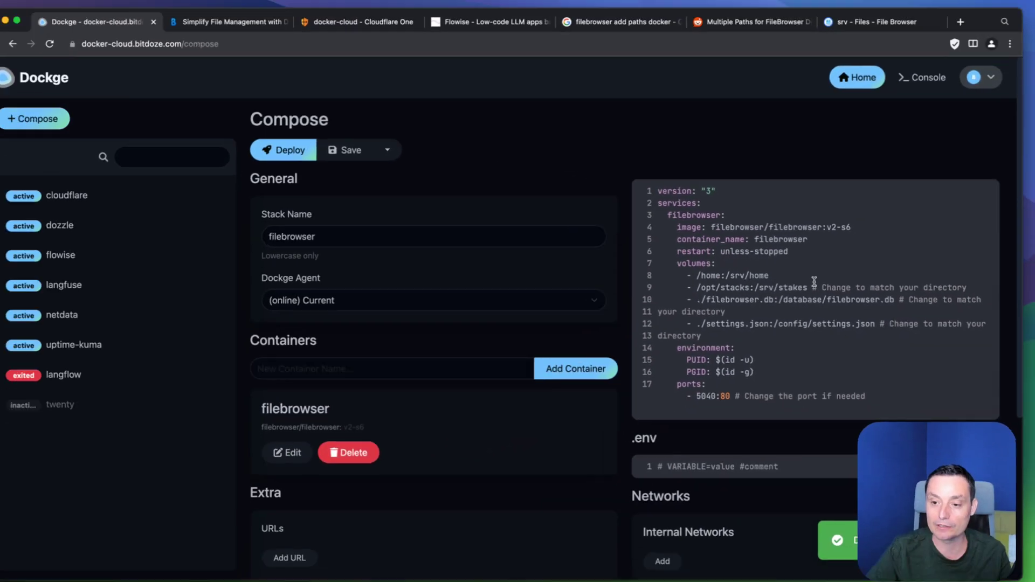
Save the filebrowser stack and copy the guide's 'touch filebrowser.db' command from step 3
click(349, 150)
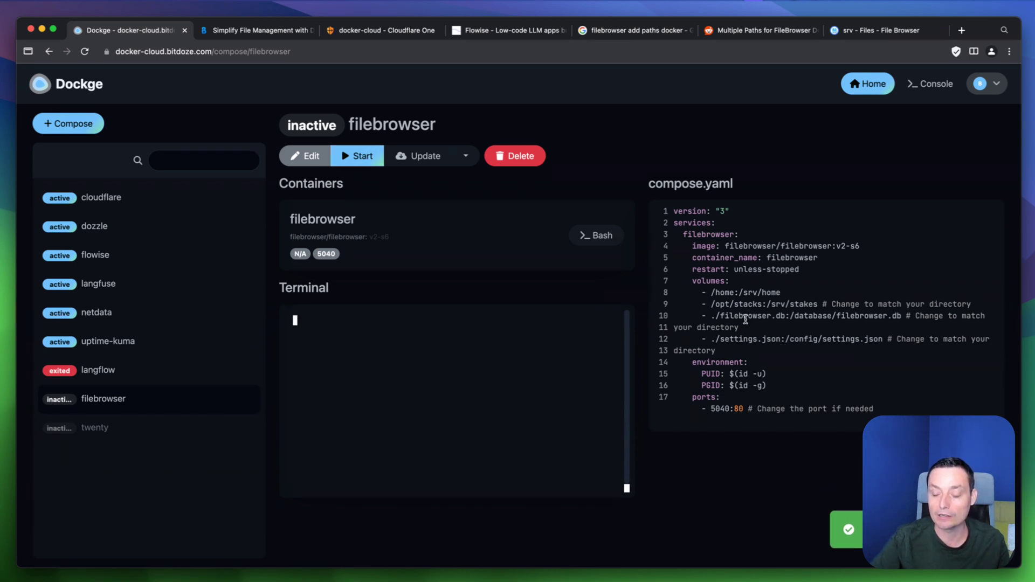
click(254, 31)
scroll(549, 307, down, 6)
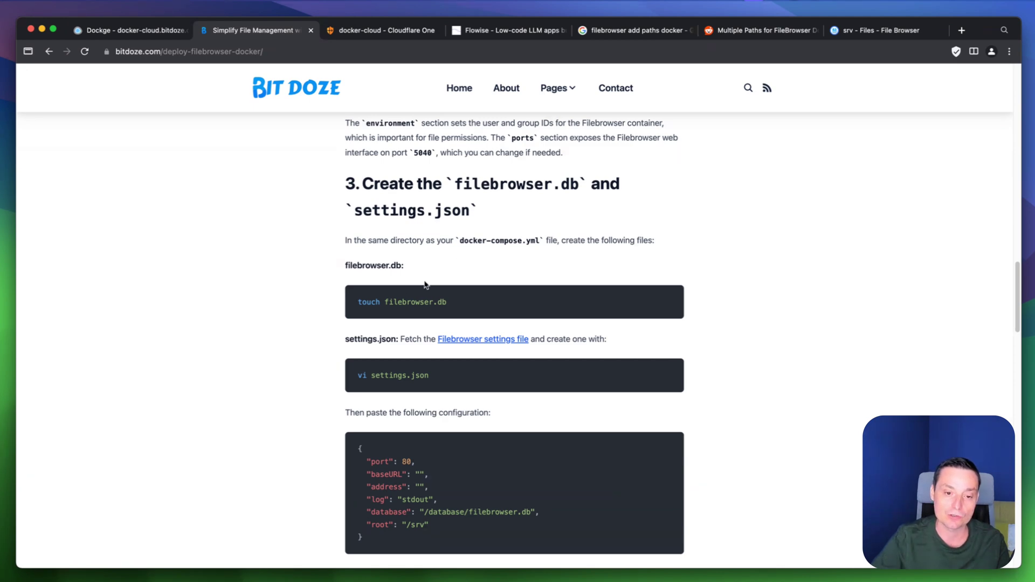
triple_click(385, 304)
key(super+c)
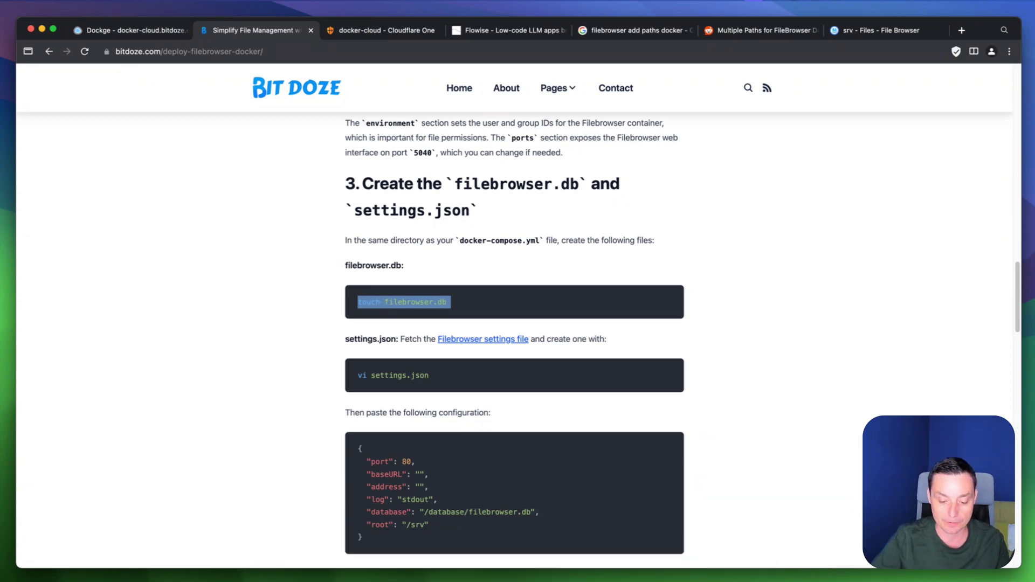
In the server terminal, move into /opt/stacks and list its contents with ls -ltr
key(super+Tab)
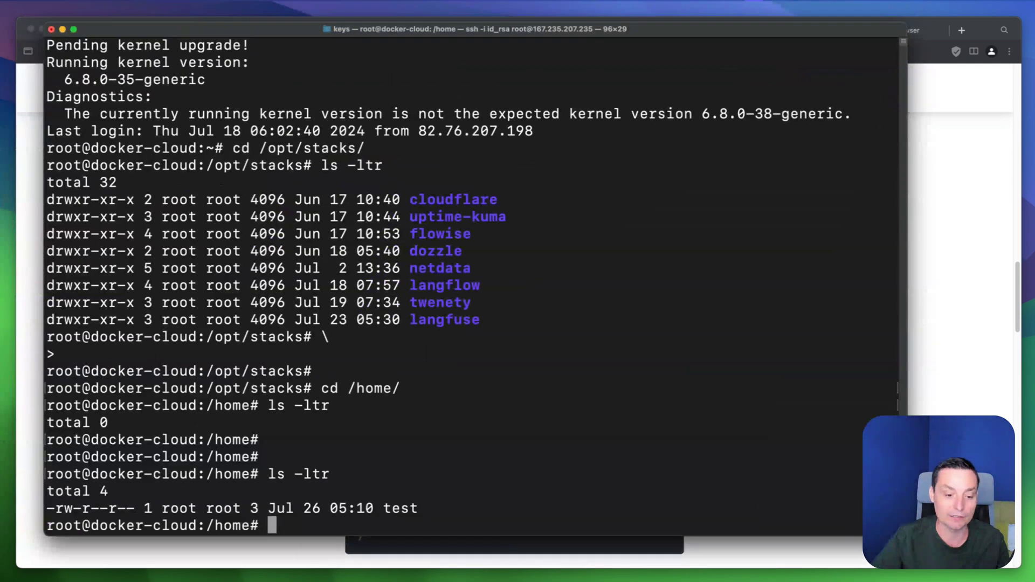
text(cd )
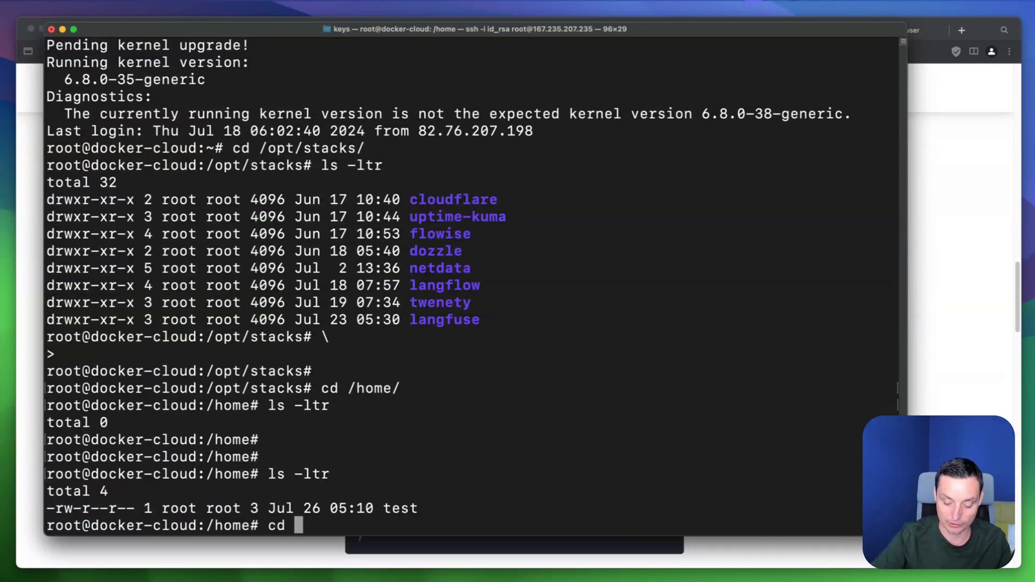
text(/)
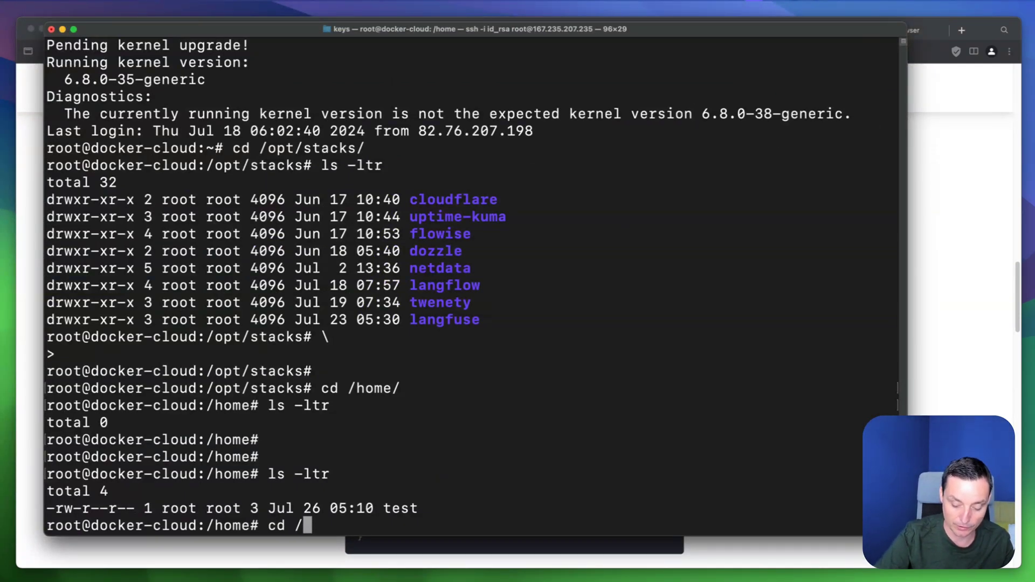
text(opt/stak)
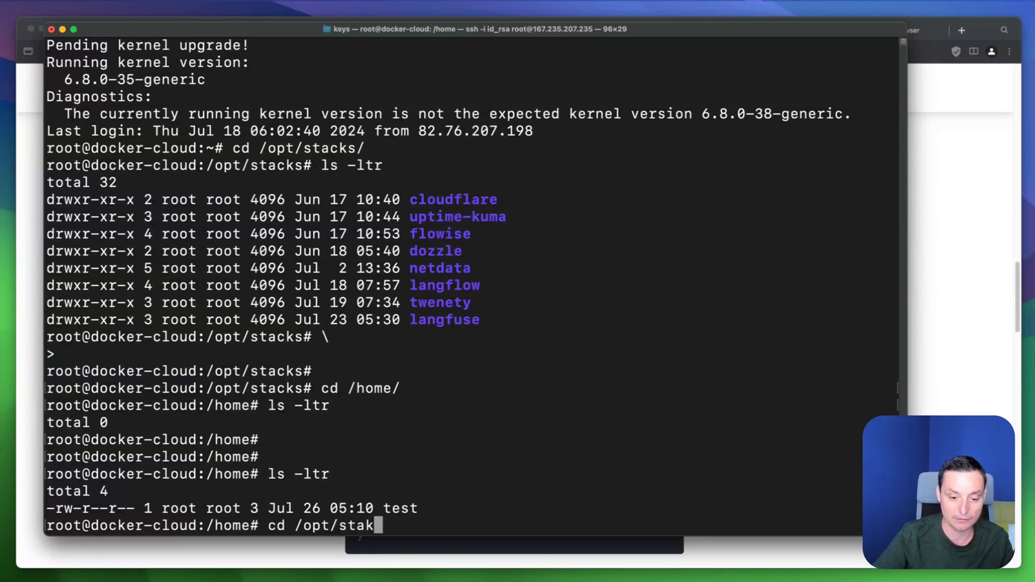
key(BackSpace)
text(c)
key(Tab)
key(Return)
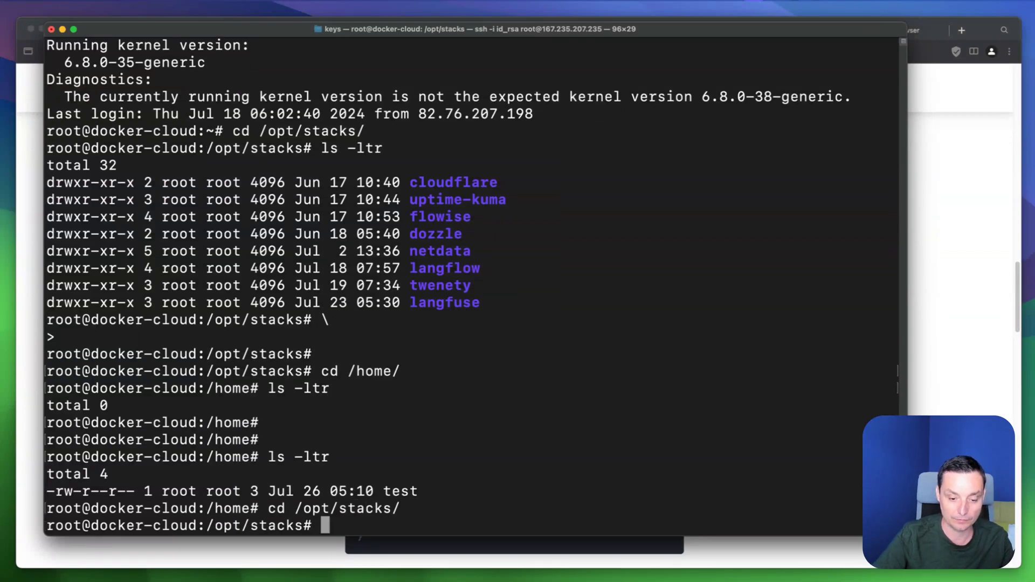
text(ls -ltr)
key(Return)
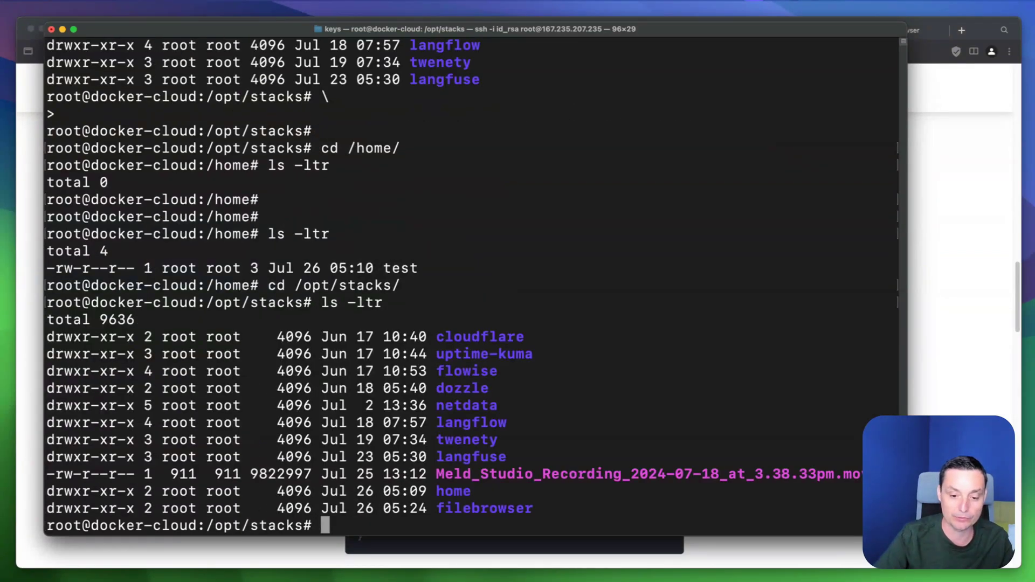
Enter the filebrowser folder, confirm compose.yaml is there, and paste the touch filebrowser.db command
text(cd file)
key(Tab)
key(Return)
text(ls -ltr)
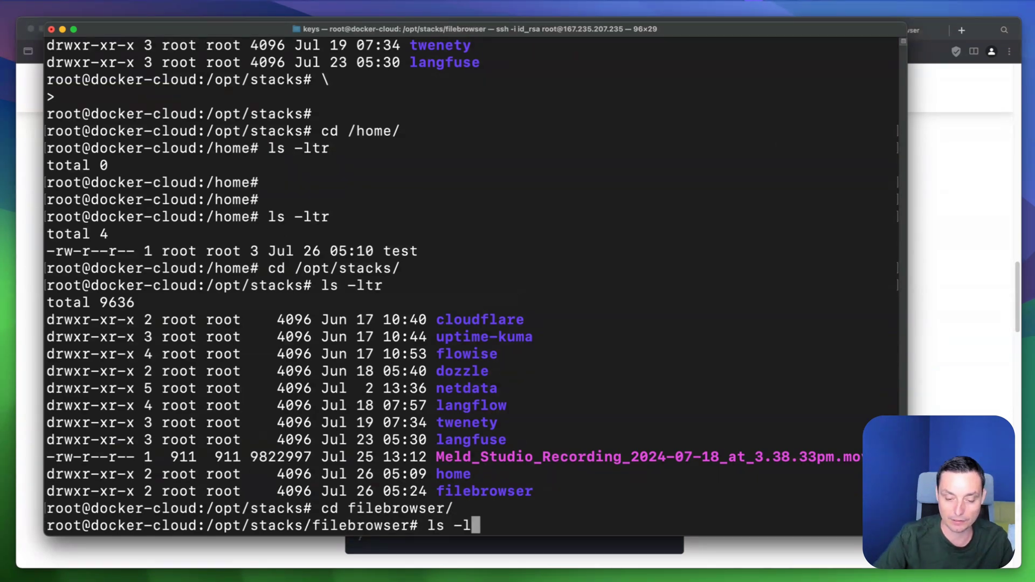
key(Return)
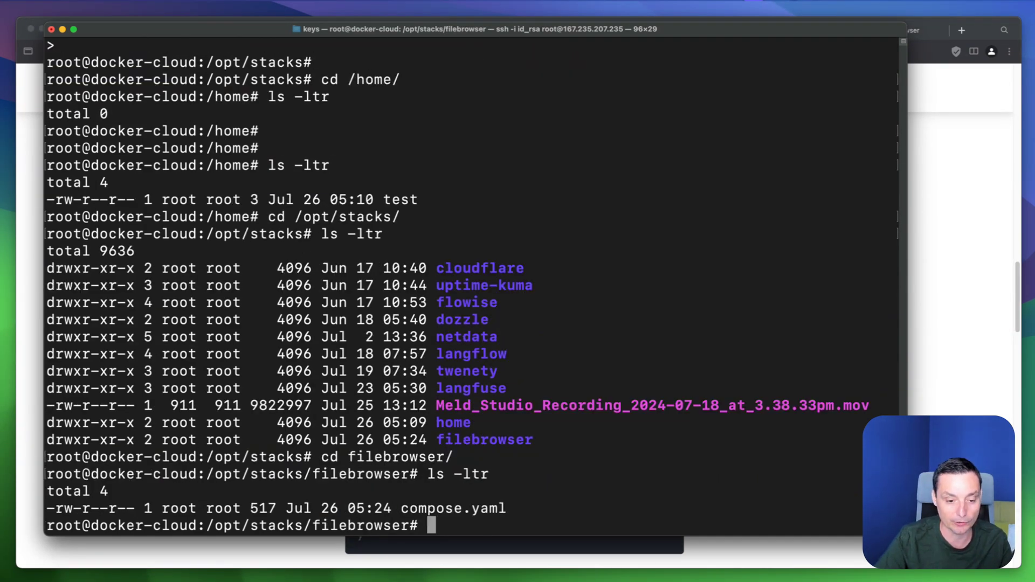
key(super+v)
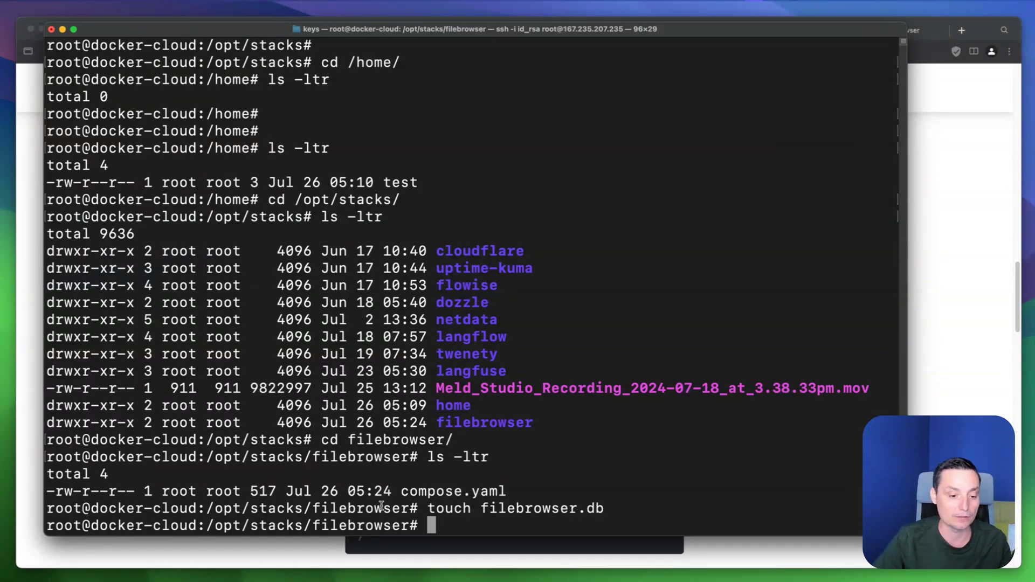
Copy the guide's vi settings.json command and run it to open a new settings.json
click(467, 546)
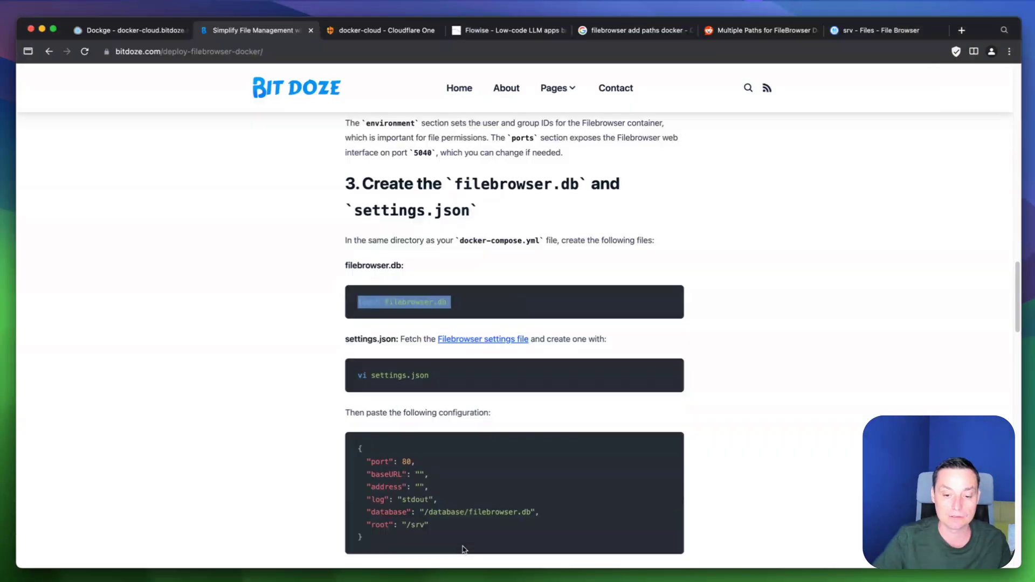
triple_click(382, 376)
key(super+c)
scroll(429, 439, down, 2)
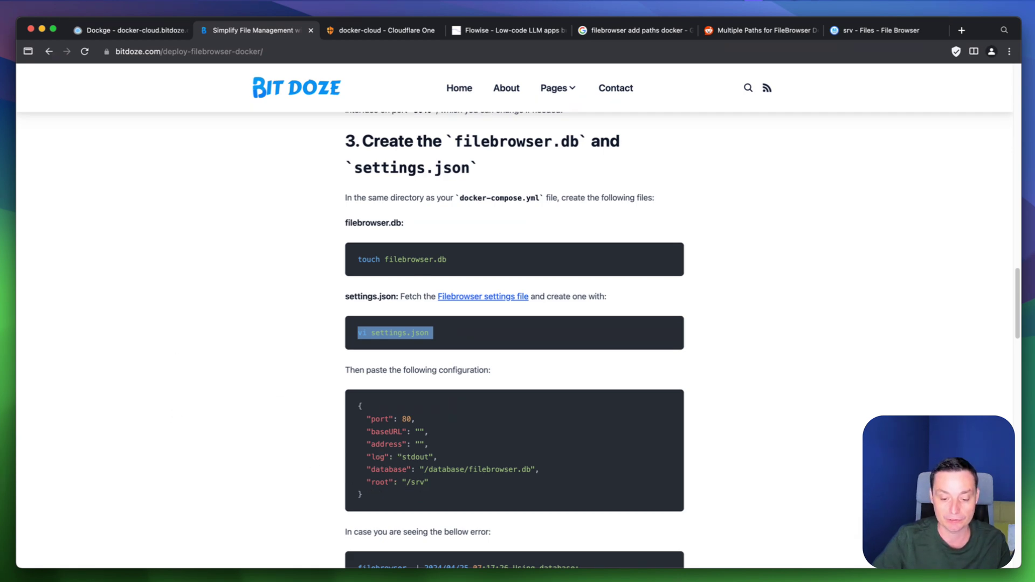
key(super+Tab)
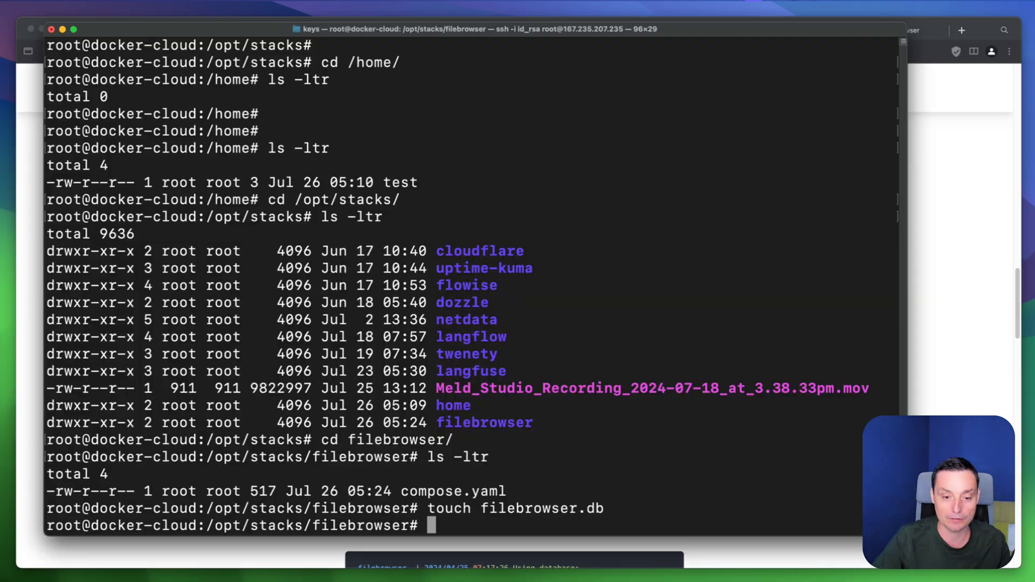
key(super+v)
key(Return)
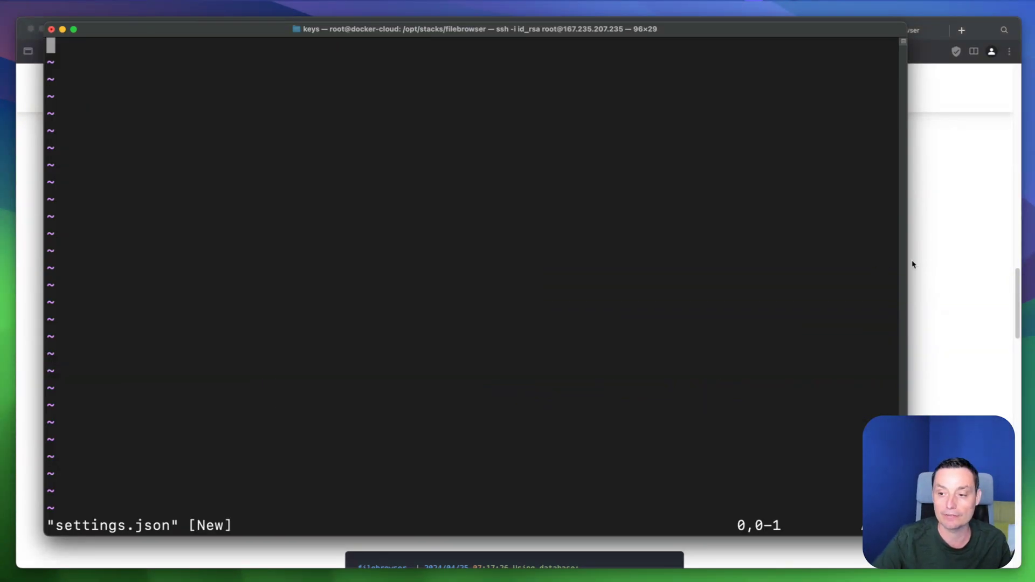
Paste the guide's JSON (port 80, filebrowser.db database, root /srv) into settings.json and save with :wq!
click(914, 265)
drag(365, 506, 355, 402)
right_click(370, 421)
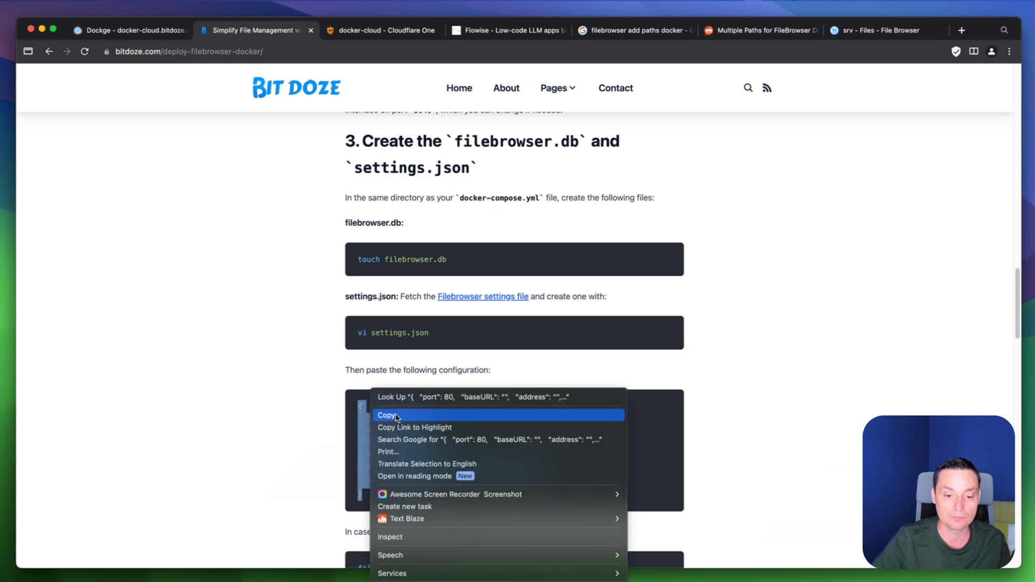
click(386, 415)
key(super+Tab)
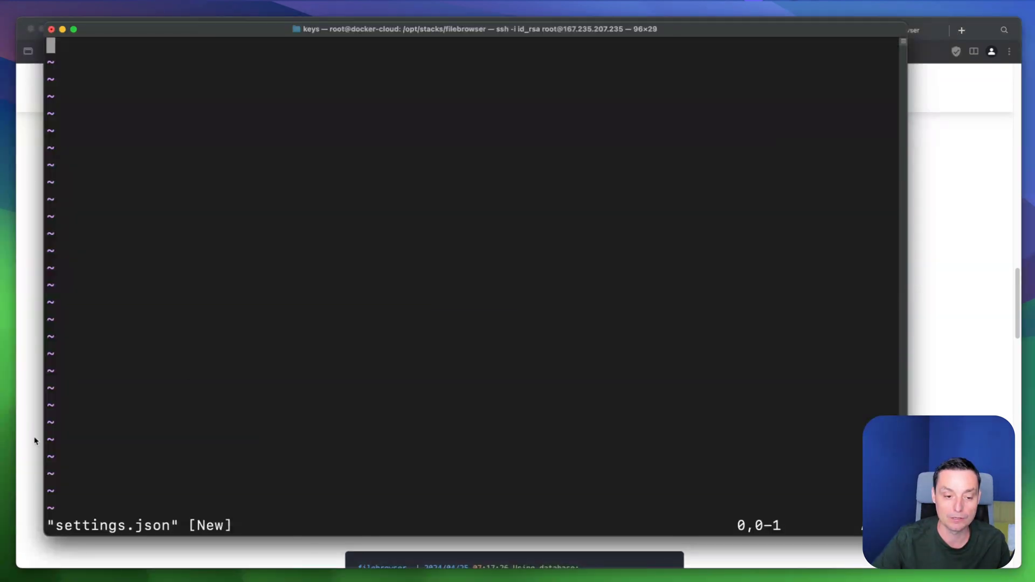
key(i)
key(super+v)
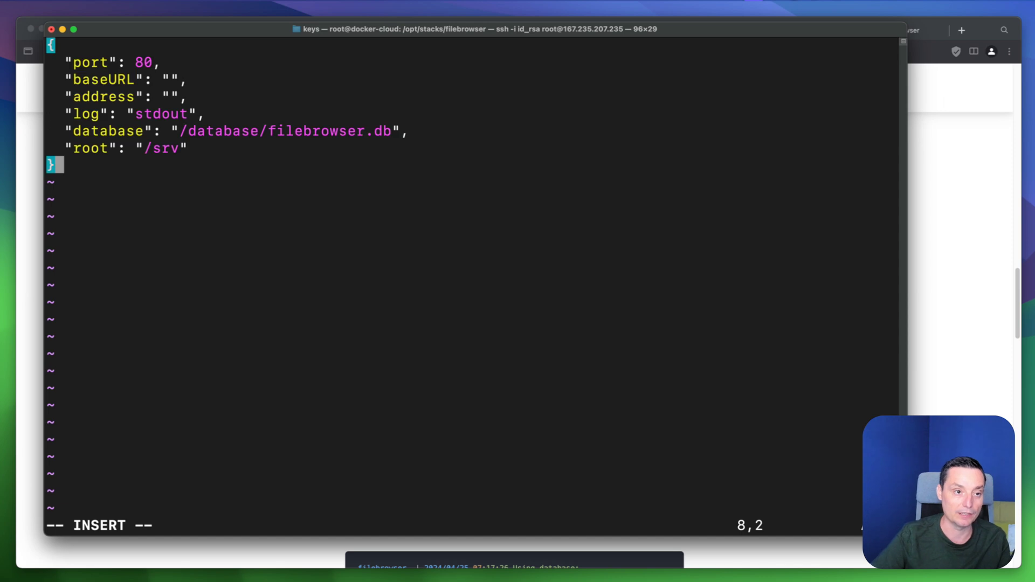
key(Escape)
text(:wq!)
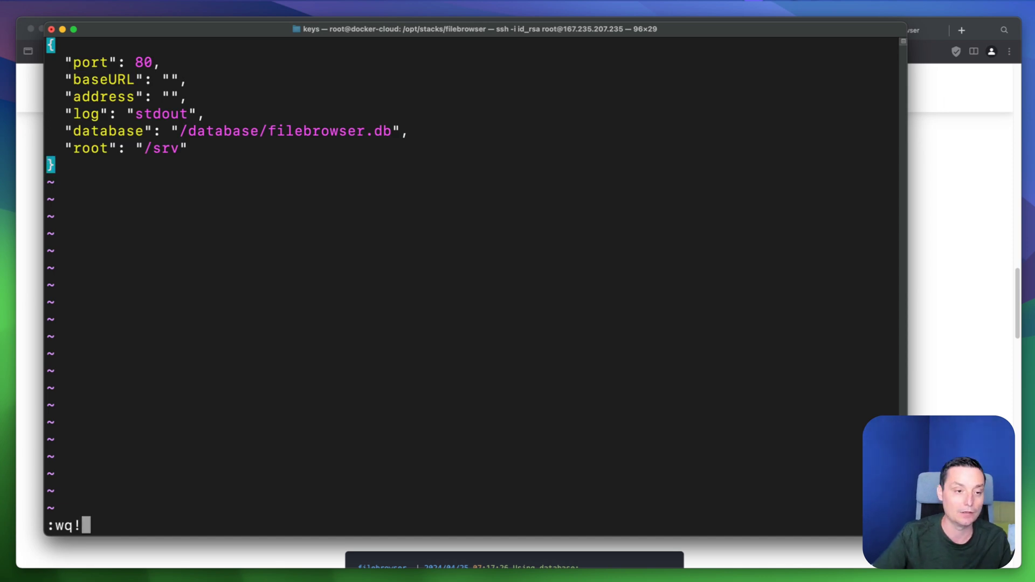
key(Return)
List the folder to confirm compose.yaml, filebrowser.db and settings.json exist
text(ls -ltr)
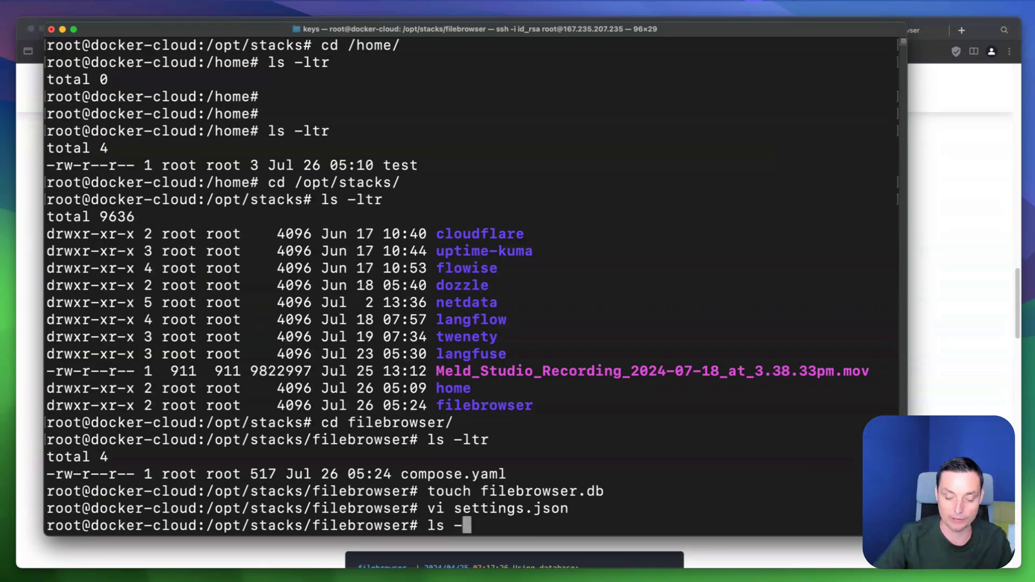
key(Return)
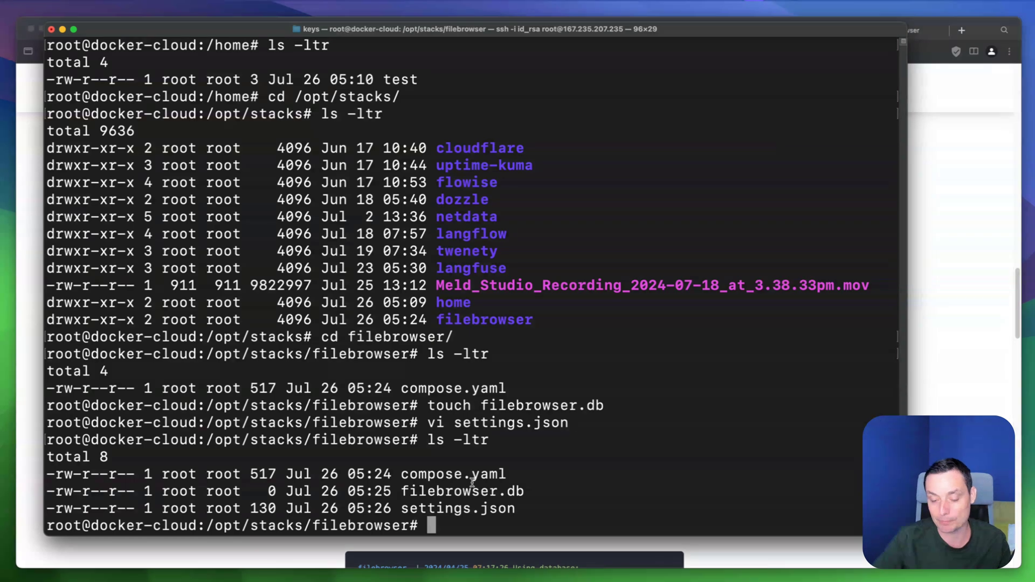
click(949, 273)
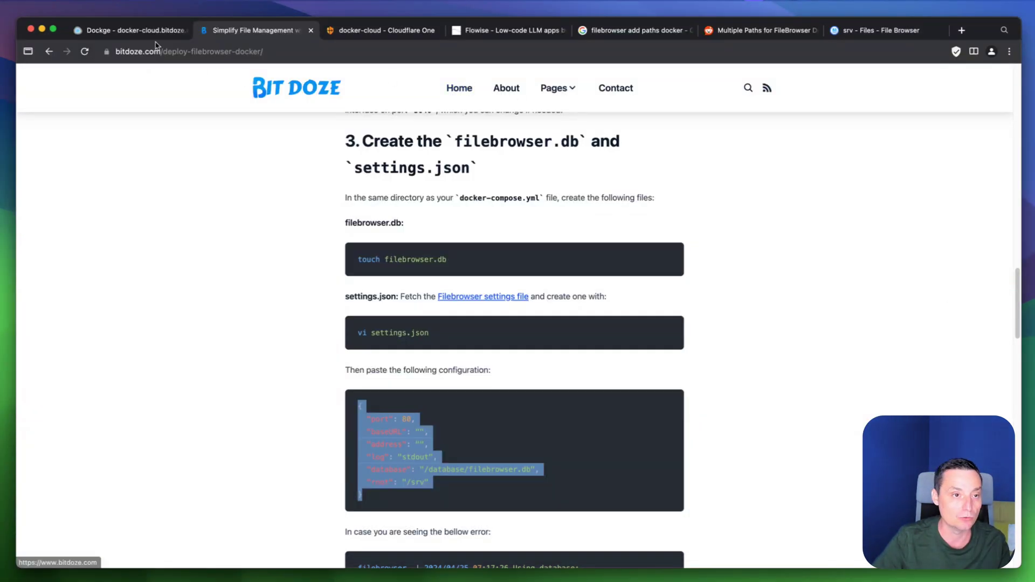
Start the inactive filebrowser stack from its Dockge page
click(142, 31)
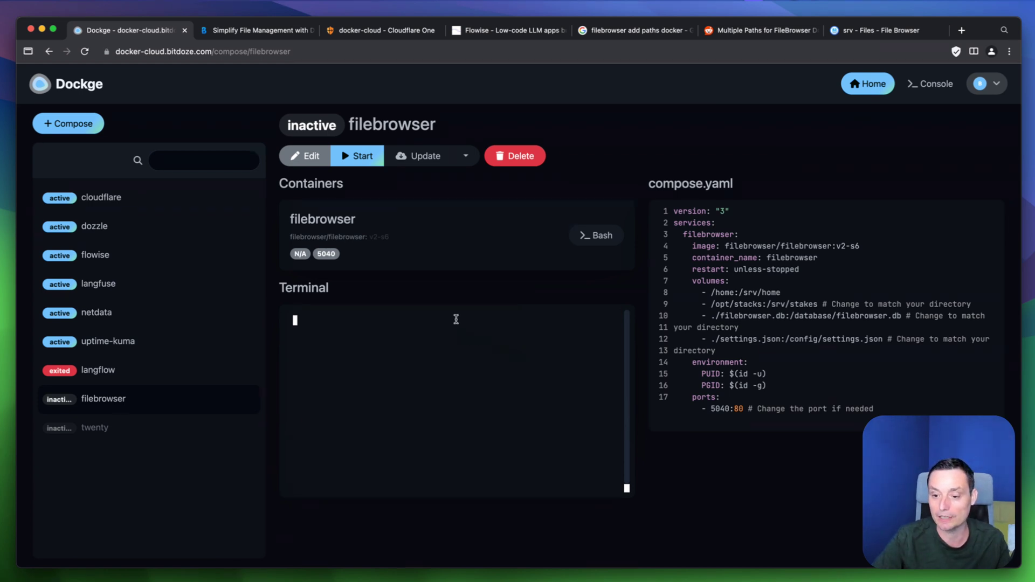
click(361, 158)
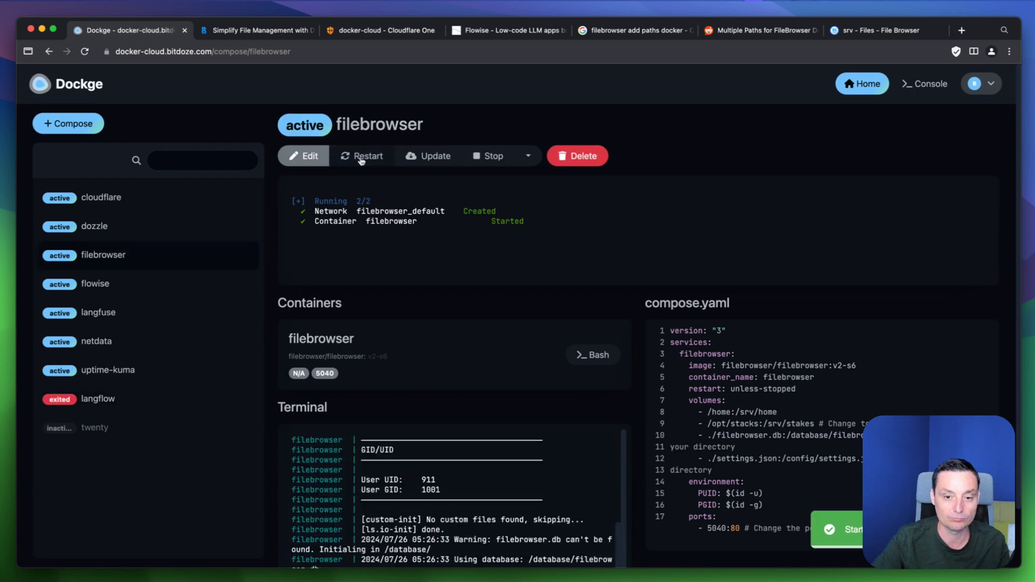
scroll(534, 351, down, 2)
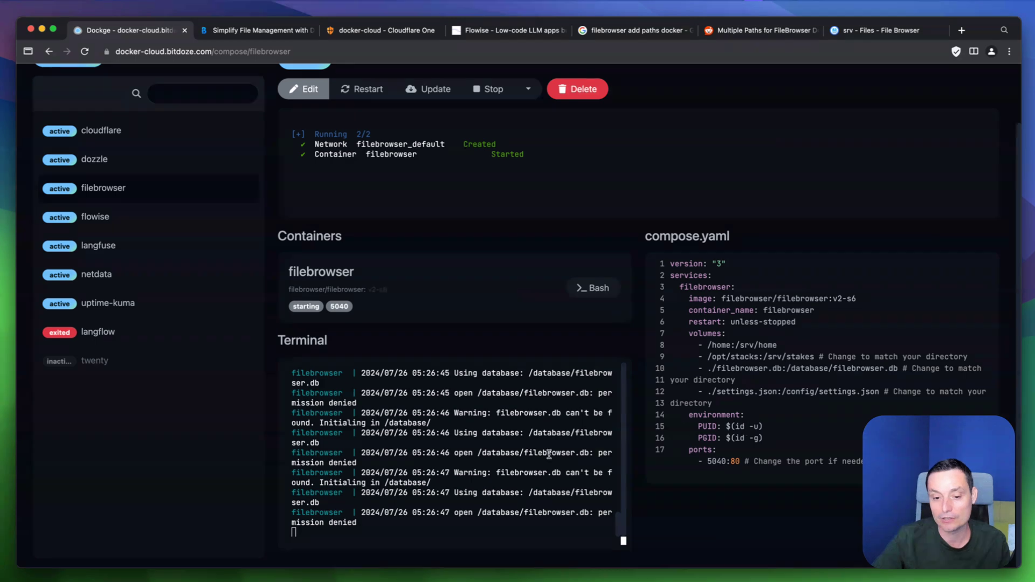
scroll(549, 454, up, 2)
scroll(549, 455, down, 1)
drag(447, 505, 377, 493)
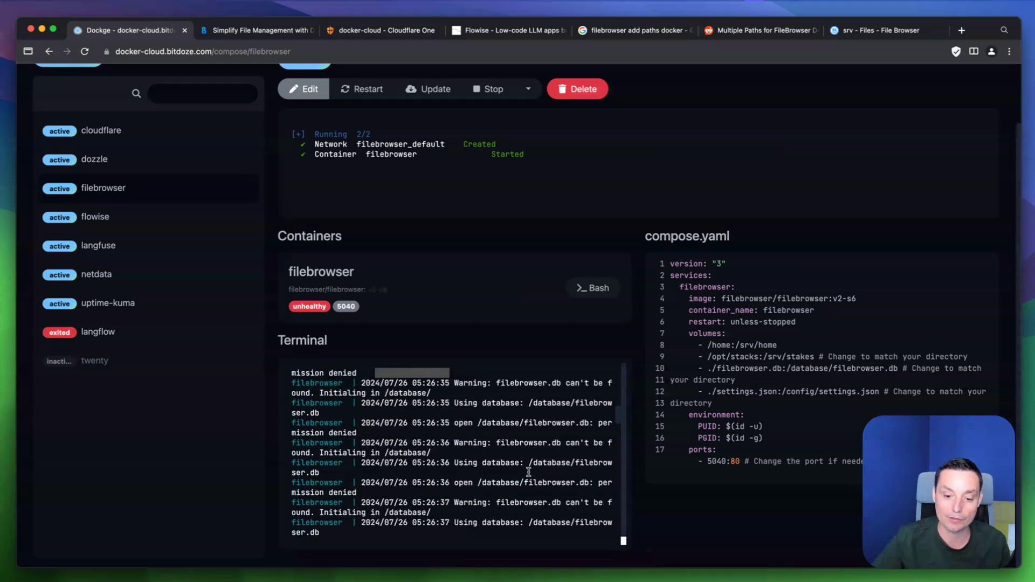
drag(478, 473, 538, 473)
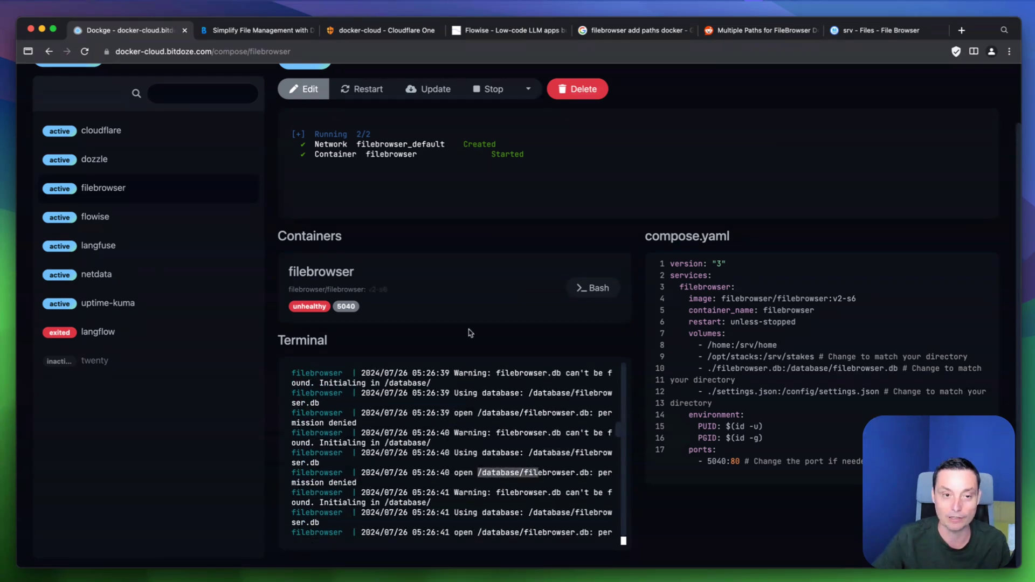
click(258, 32)
scroll(454, 390, down, 10)
scroll(455, 390, down, 1)
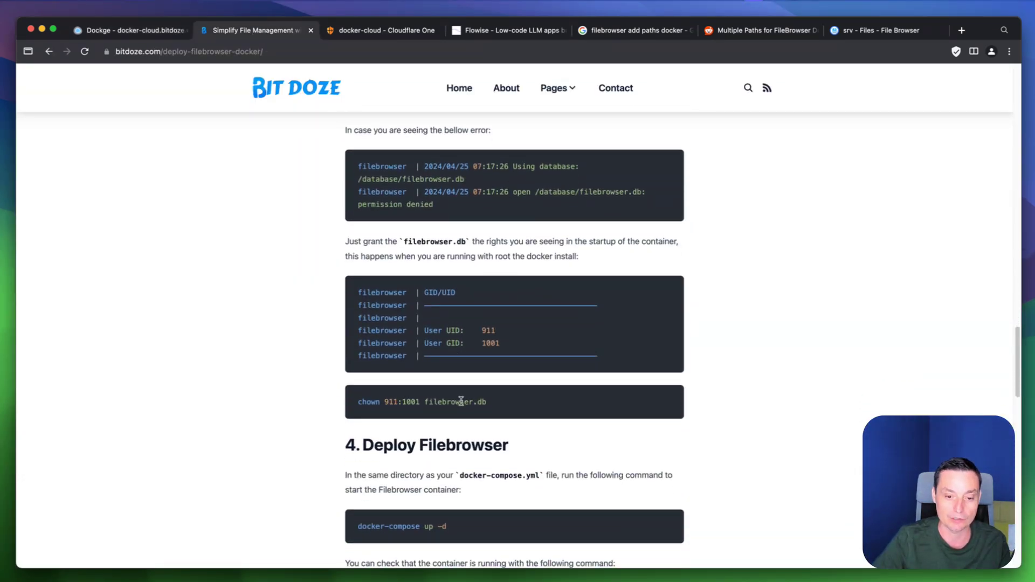
click(129, 31)
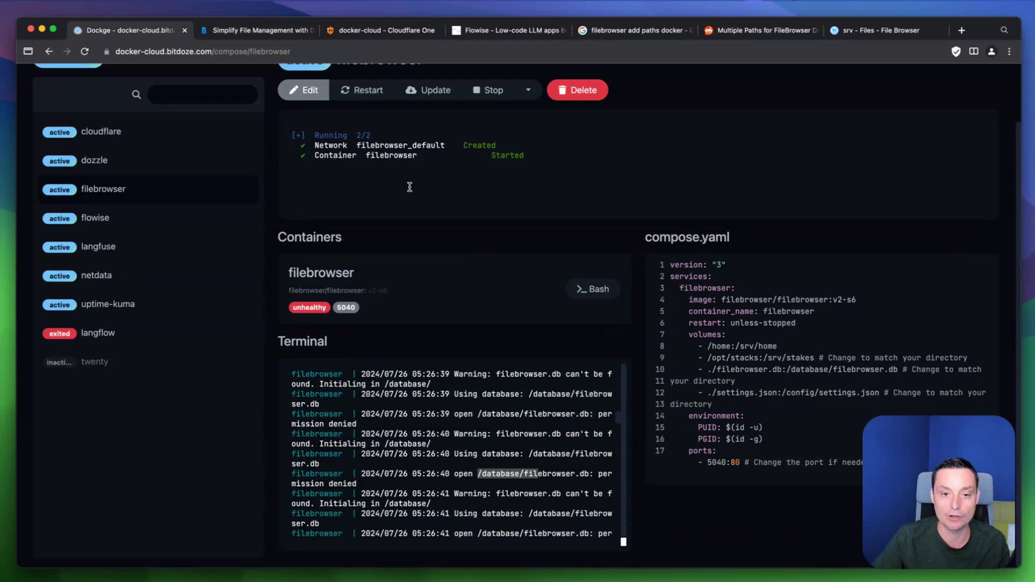
Replace $(id -u) and $(id -g) with 0 for PUID and PGID in compose.yaml and save
scroll(410, 187, up, 2)
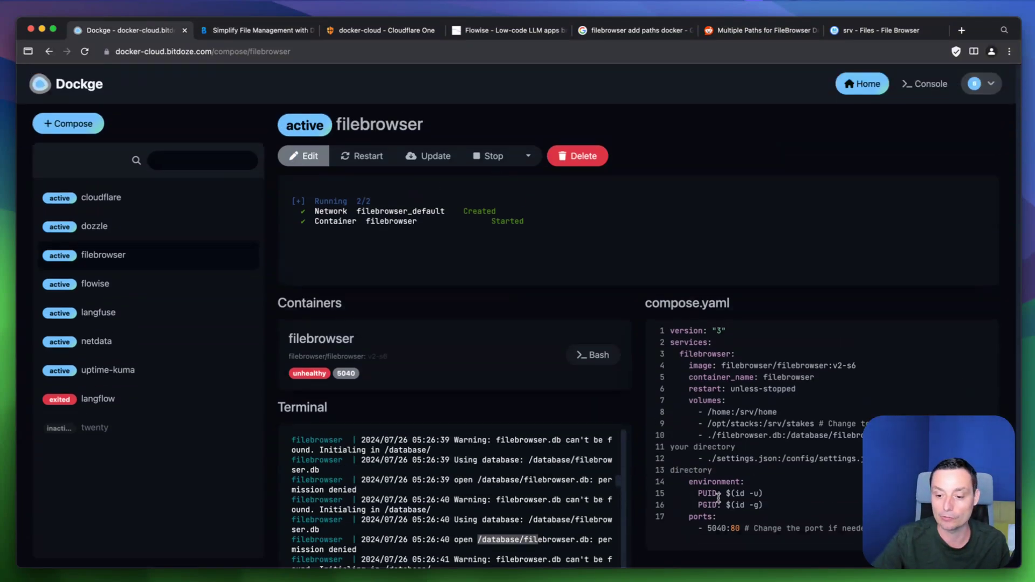
click(303, 156)
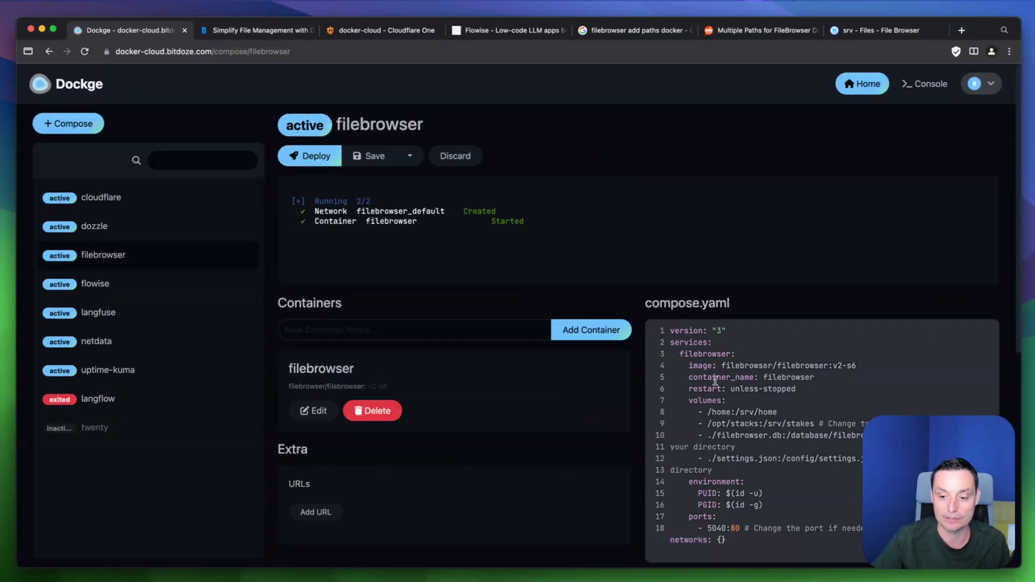
drag(727, 494, 766, 494)
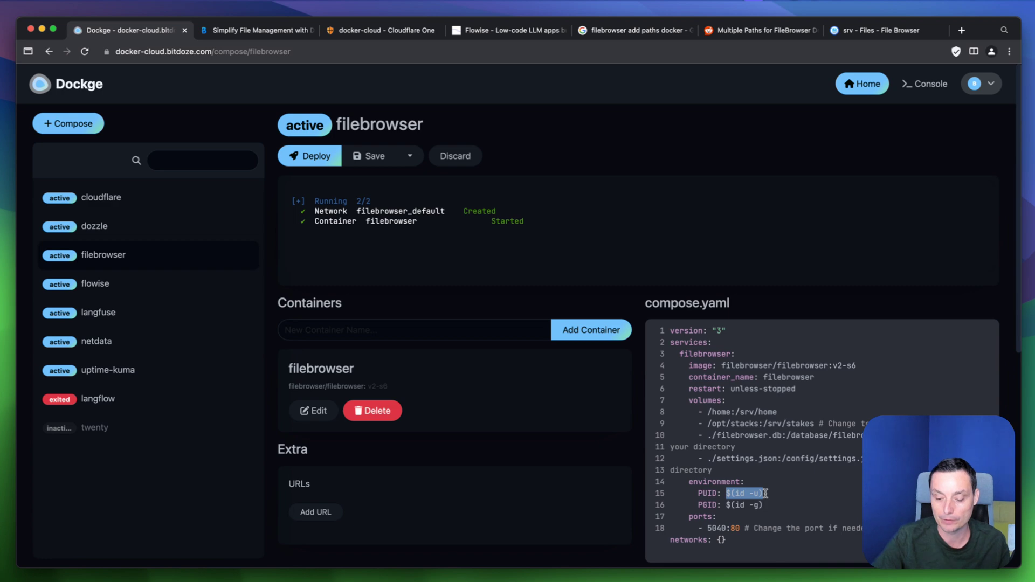
text(0)
drag(727, 505, 766, 505)
text(0)
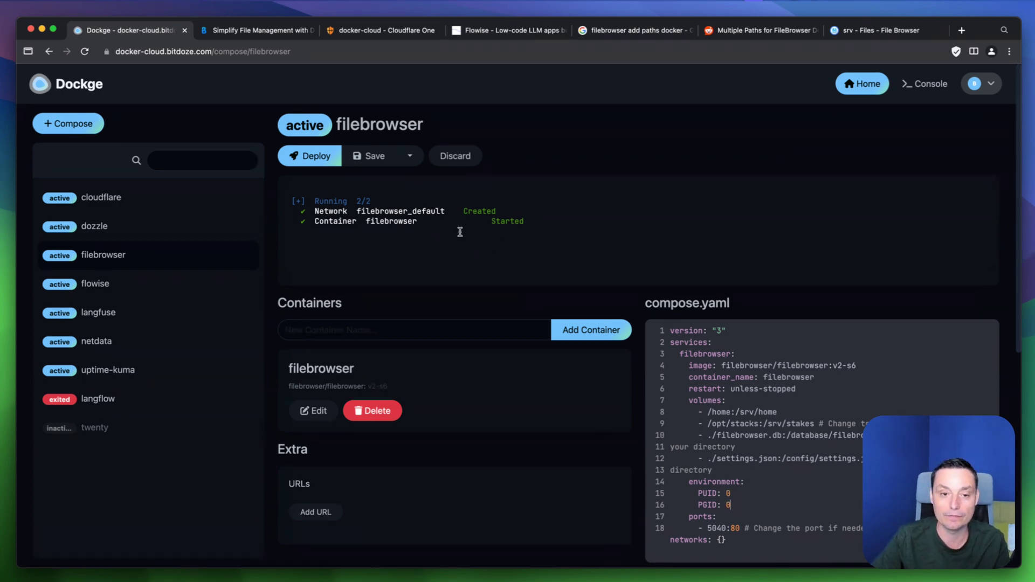
click(366, 157)
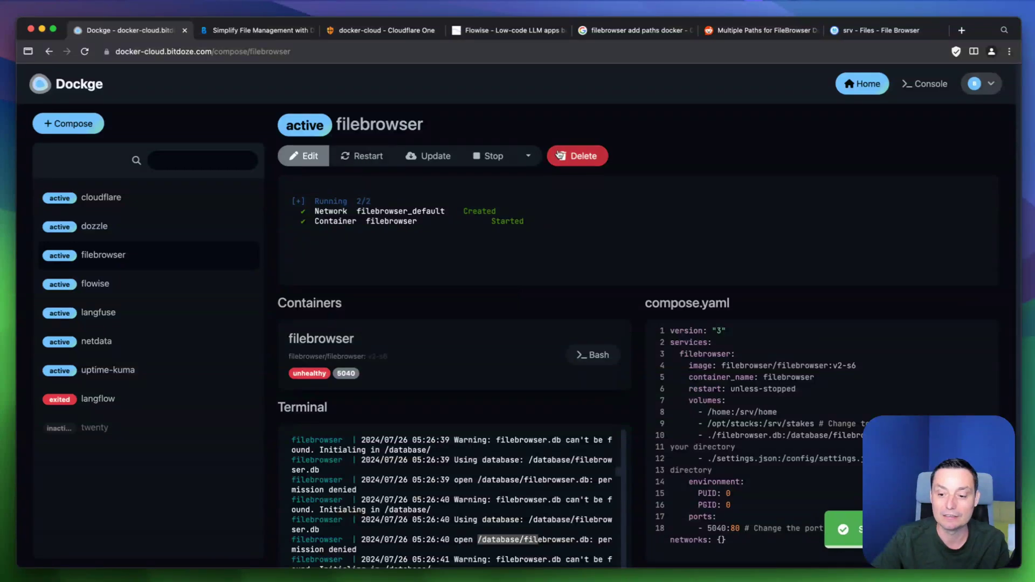
scroll(540, 153, down, 2)
scroll(346, 121, up, 2)
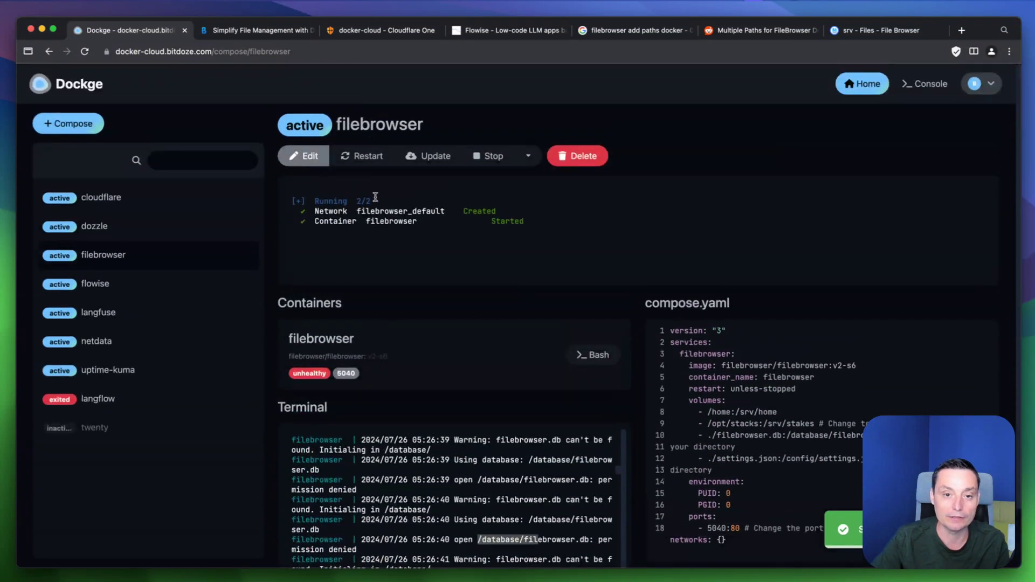
Update the filebrowser stack to pull and recreate the container, waiting until it reports healthy
click(438, 163)
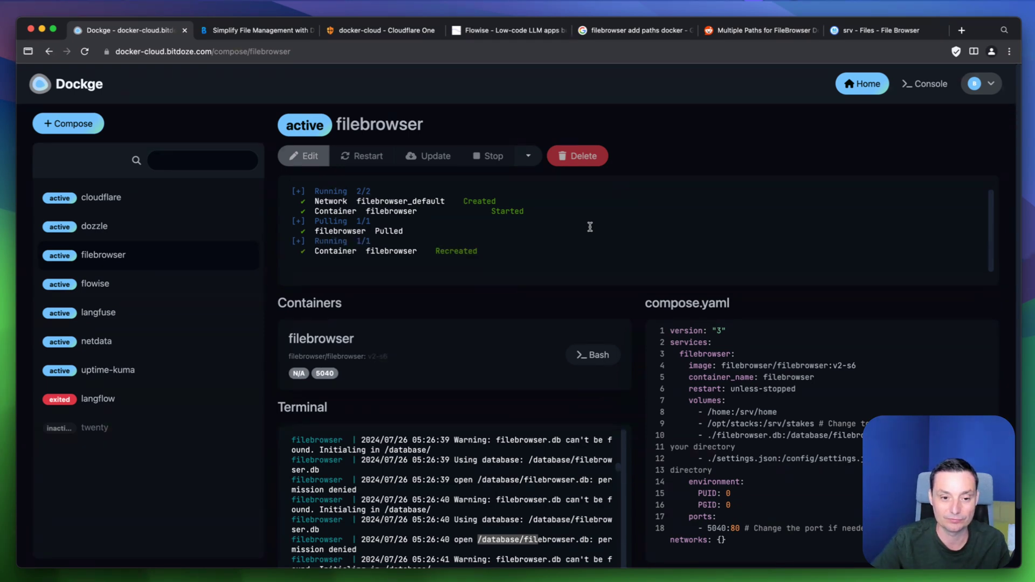
scroll(540, 453, down, 5)
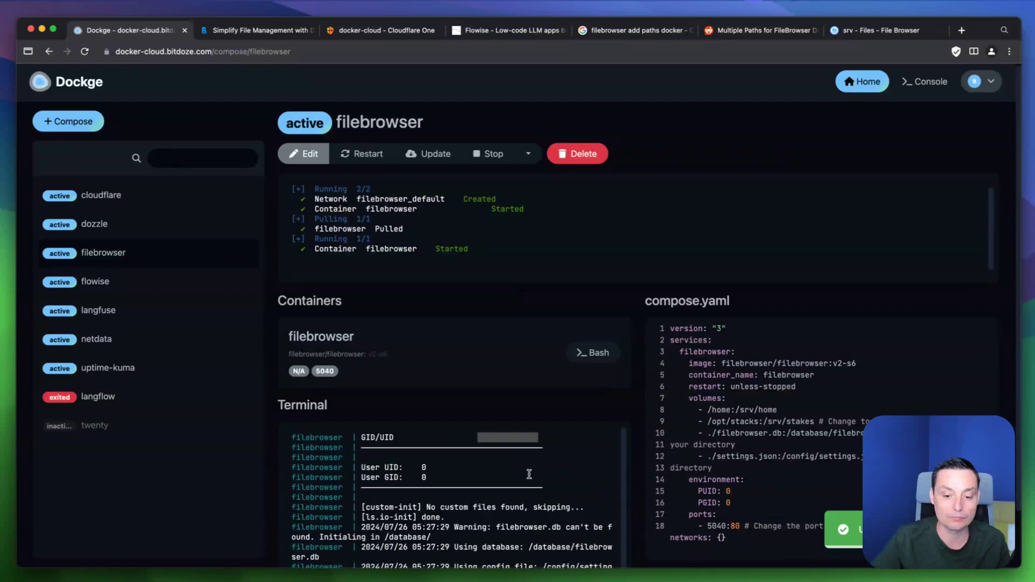
scroll(507, 442, down, 2)
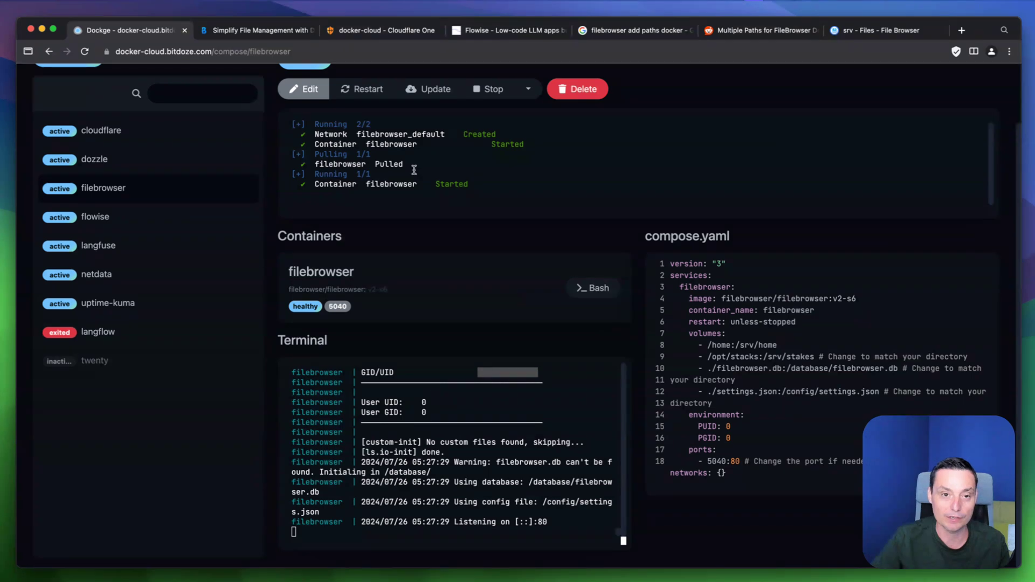
click(377, 32)
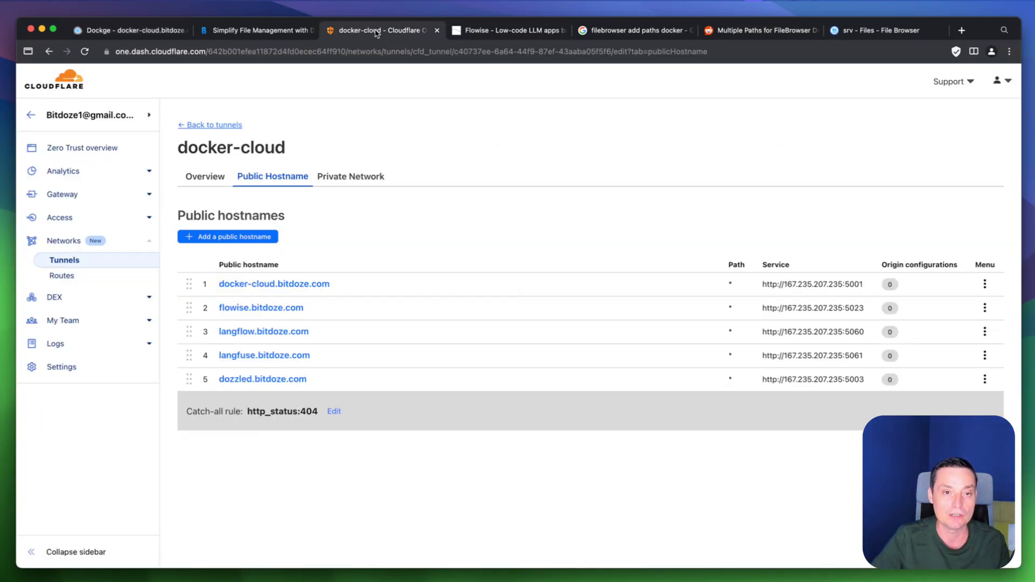
Open the 'Add a public hostname' form on the docker-cloud tunnel's Public Hostname page
click(161, 35)
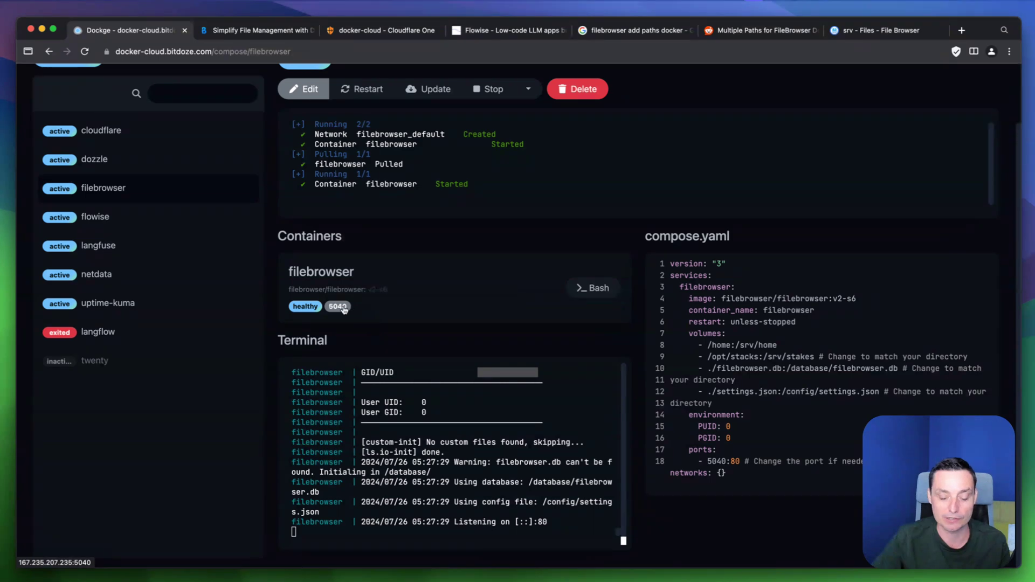
click(393, 32)
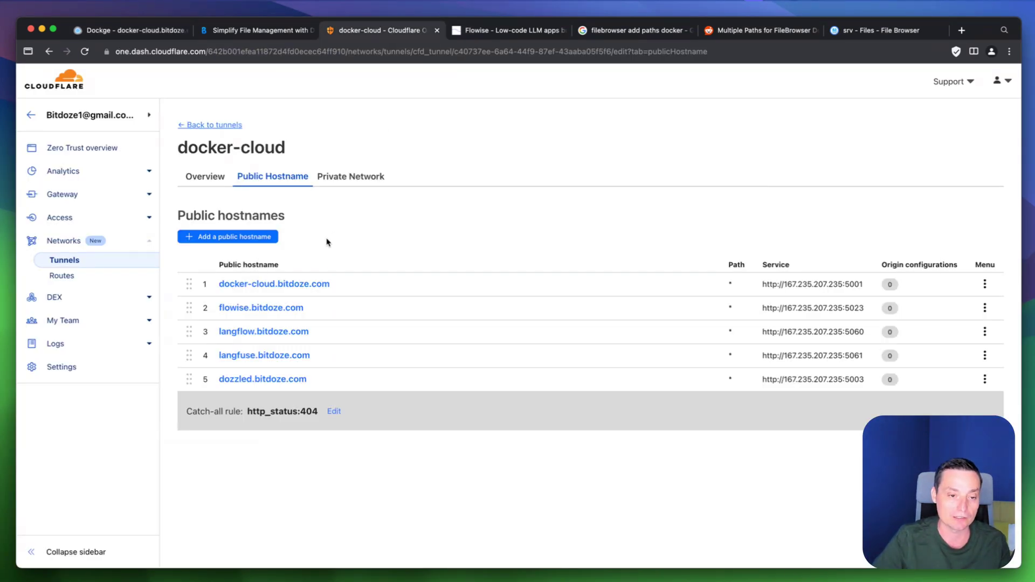
click(237, 239)
Add hostname files on bitdoze.com, routed over HTTP to 167.235.207.235:5040
click(256, 237)
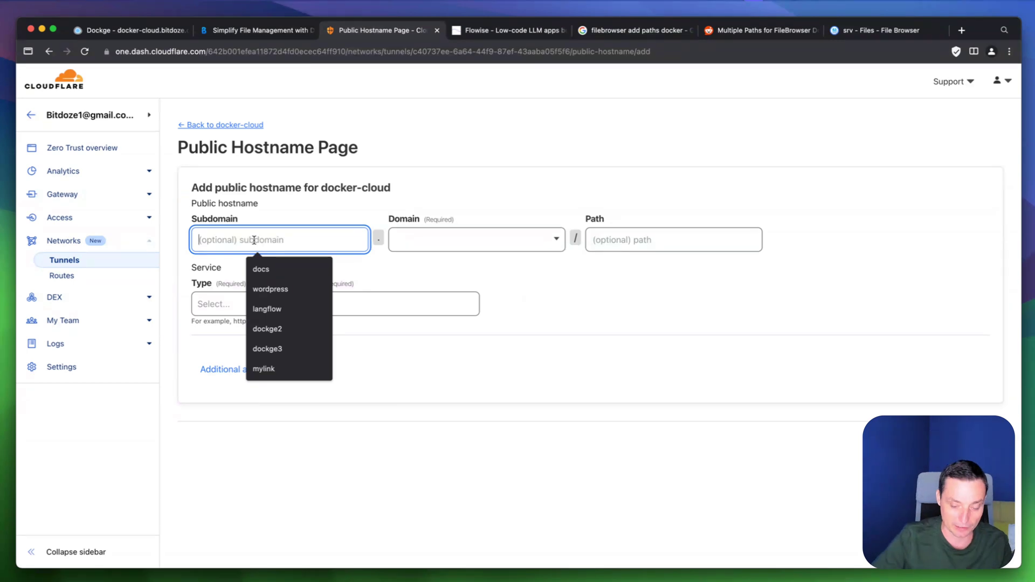
text(files)
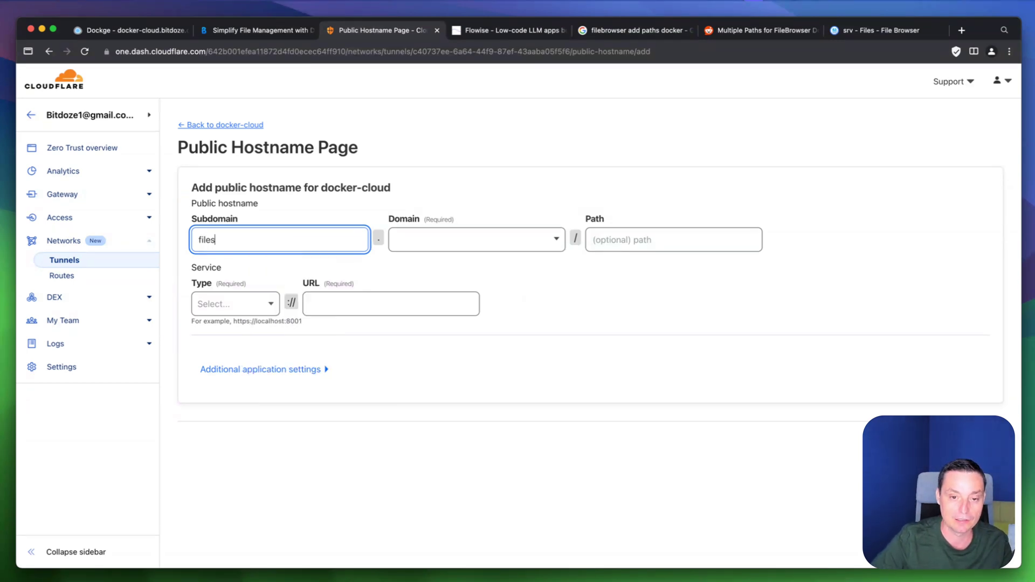
click(541, 240)
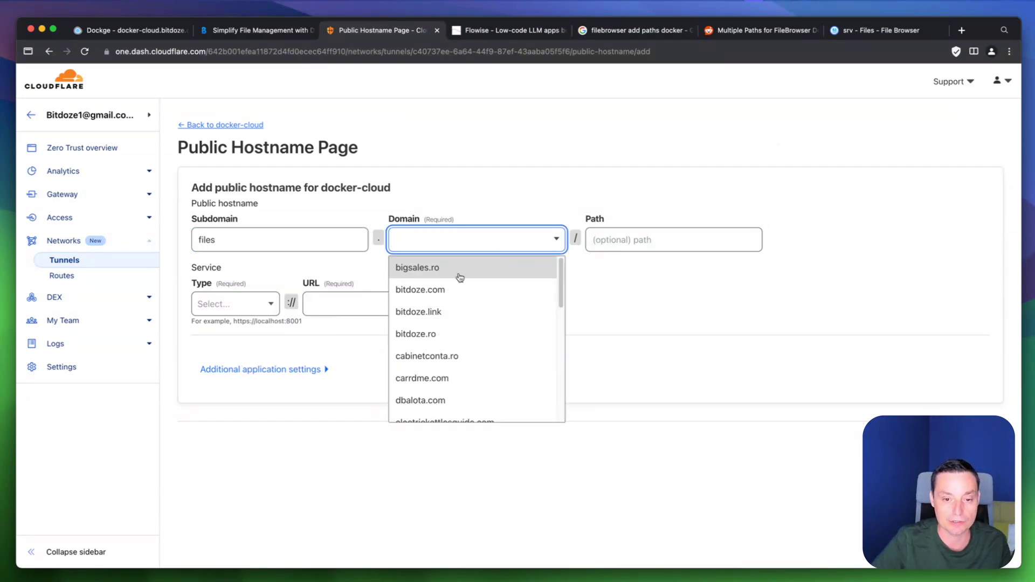
click(437, 291)
click(261, 310)
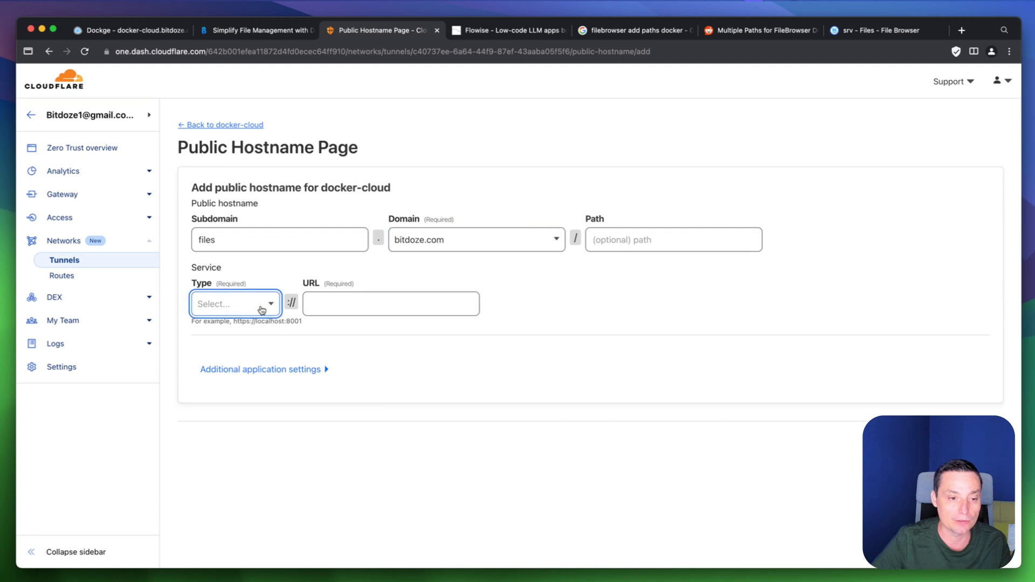
click(223, 333)
click(334, 310)
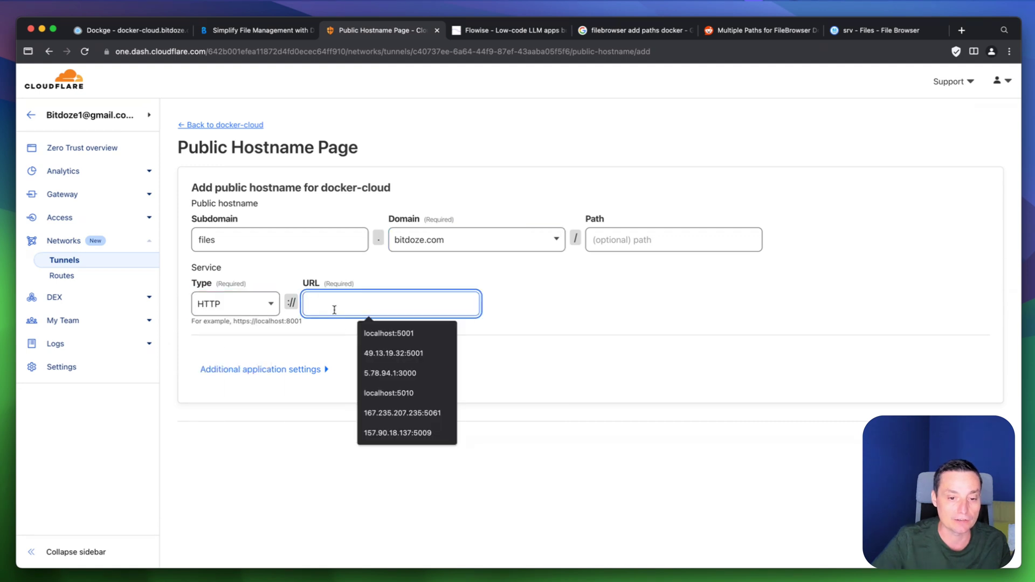
text(167.235.207.235:5040)
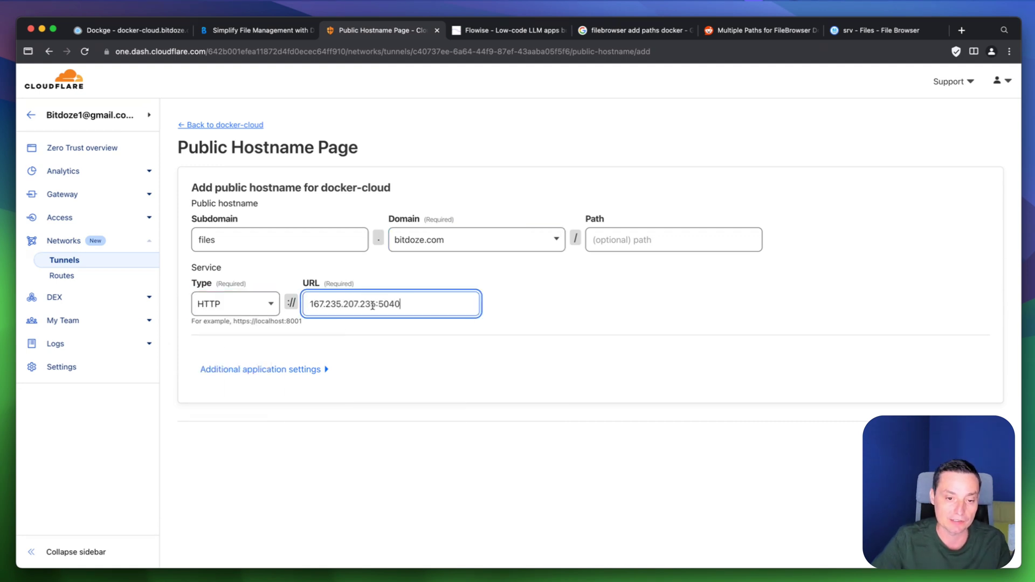
drag(404, 309, 363, 312)
key(Tab)
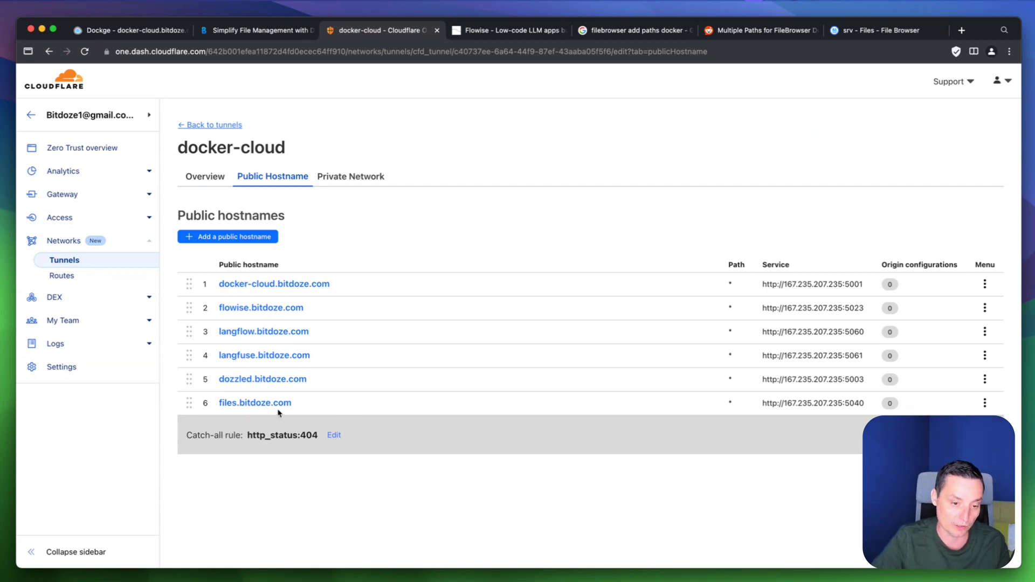
Open files.bitdoze.com from its hostname details in a new browser tab
click(276, 404)
click(867, 225)
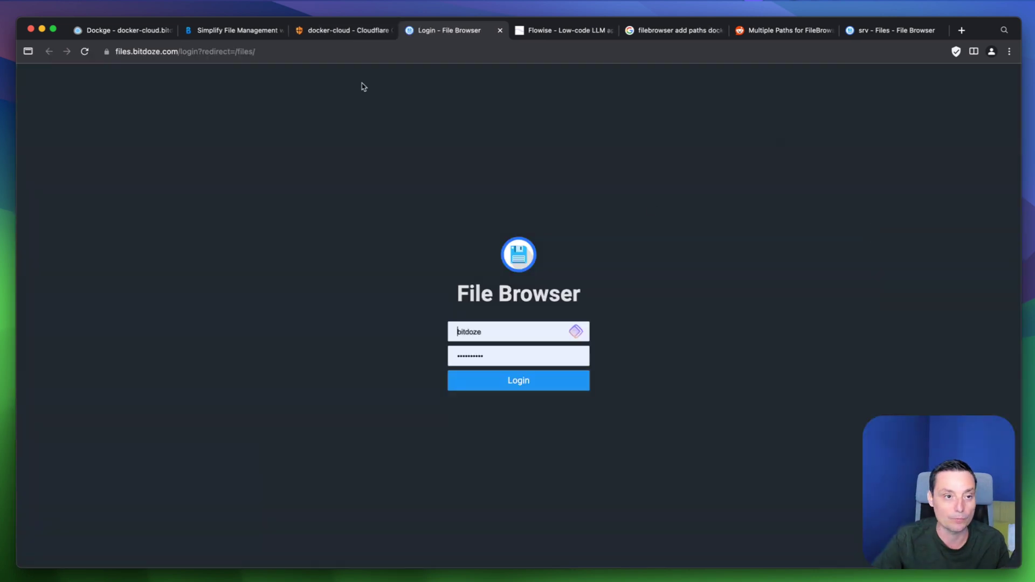
click(131, 52)
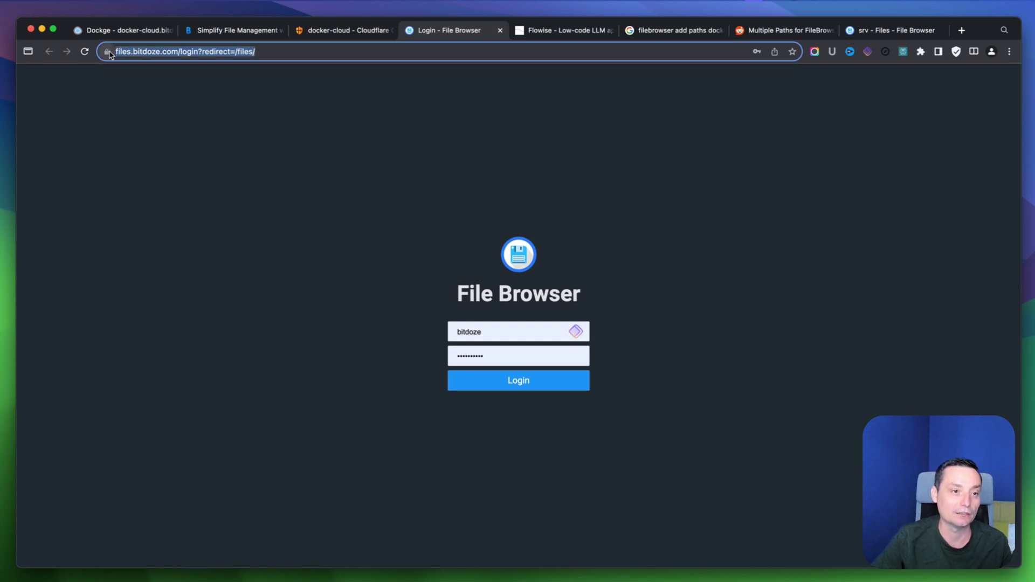
Sign in to File Browser with username admin and the account password
click(492, 340)
double_click(488, 330)
text(admin)
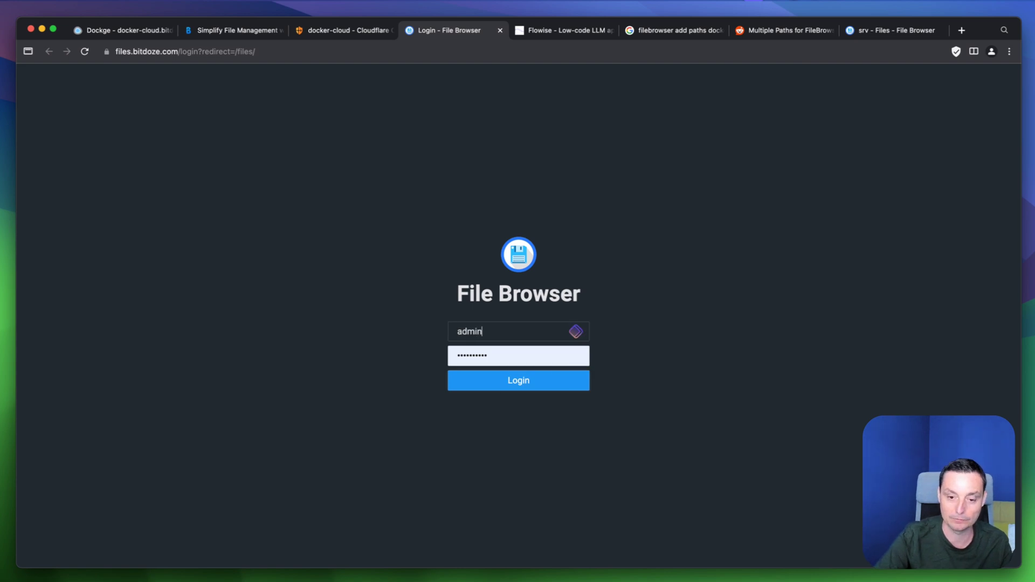
key(Tab)
key(BackSpace)
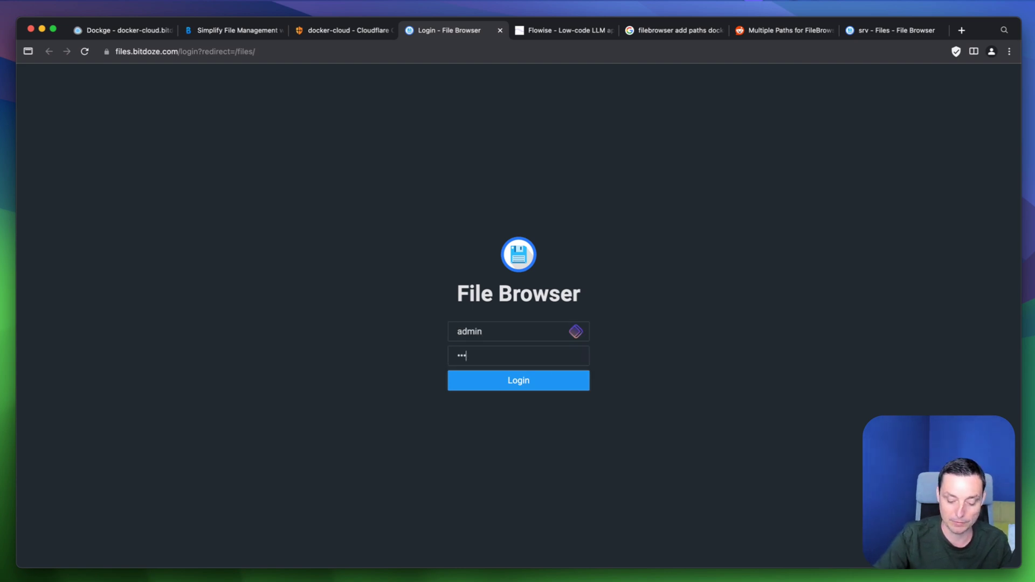
key(Return)
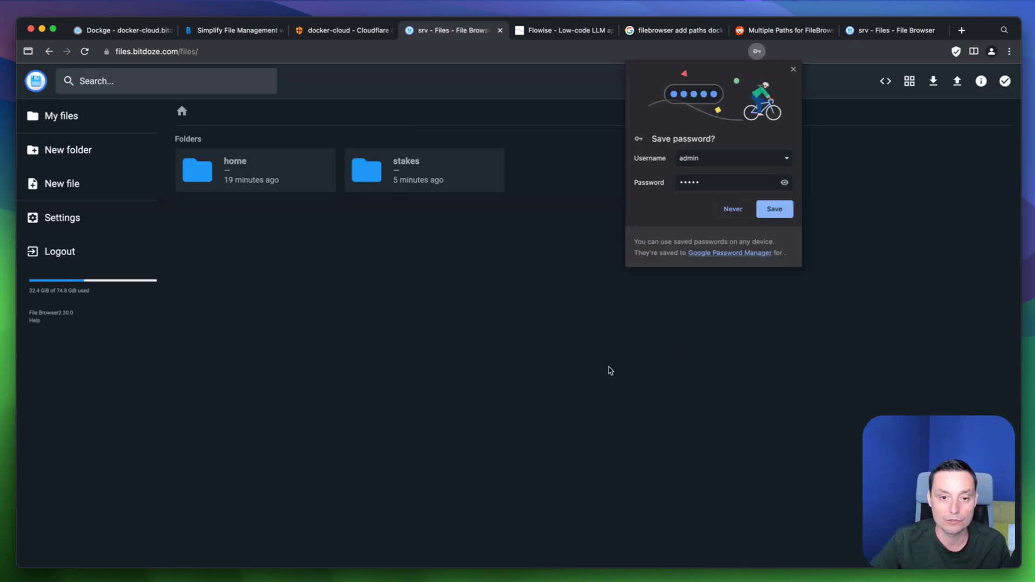
Dismiss the save-password prompt, look inside home, then open stakes/flowise
click(793, 69)
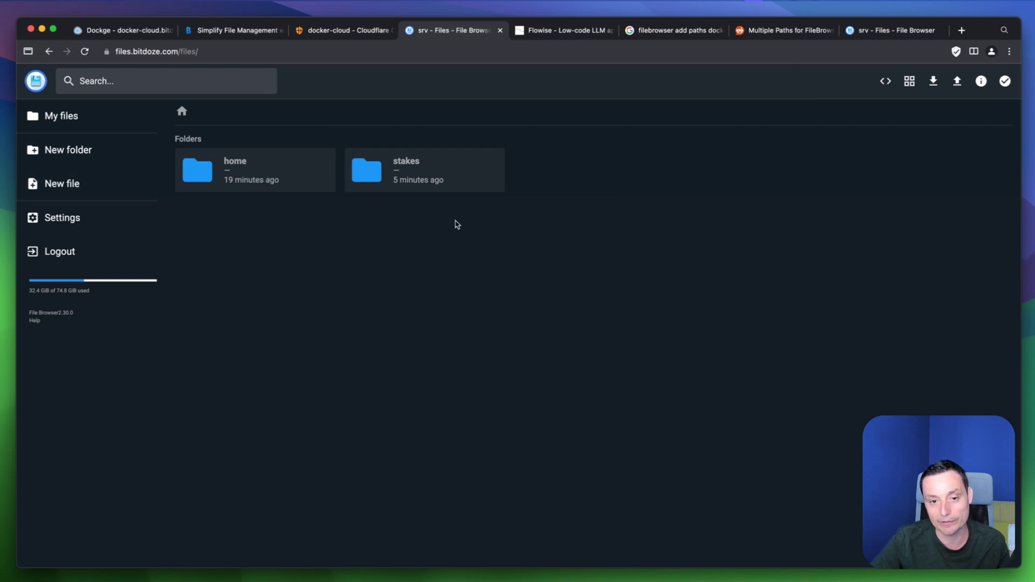
click(244, 171)
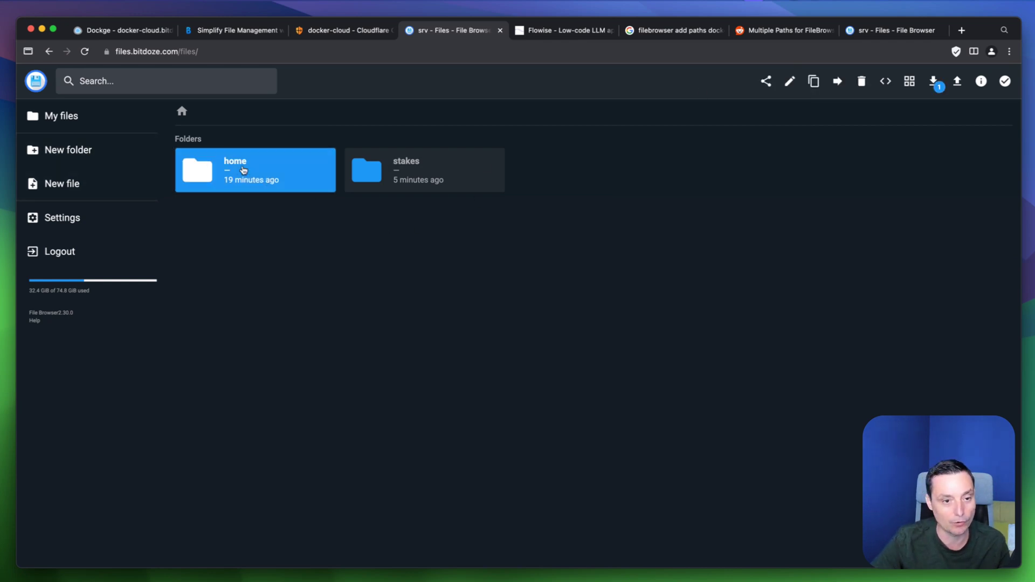
double_click(244, 171)
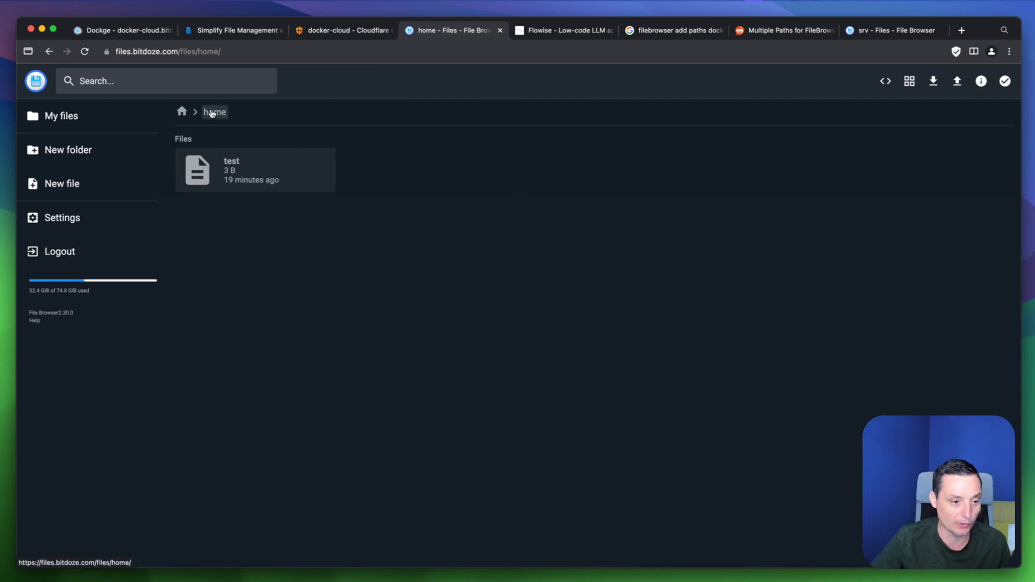
click(182, 110)
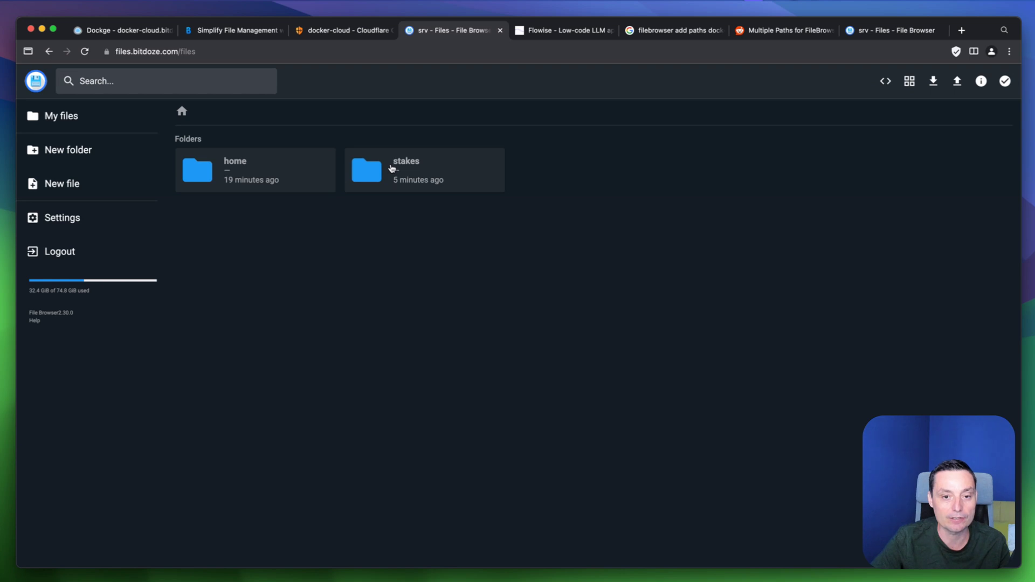
click(393, 168)
double_click(392, 168)
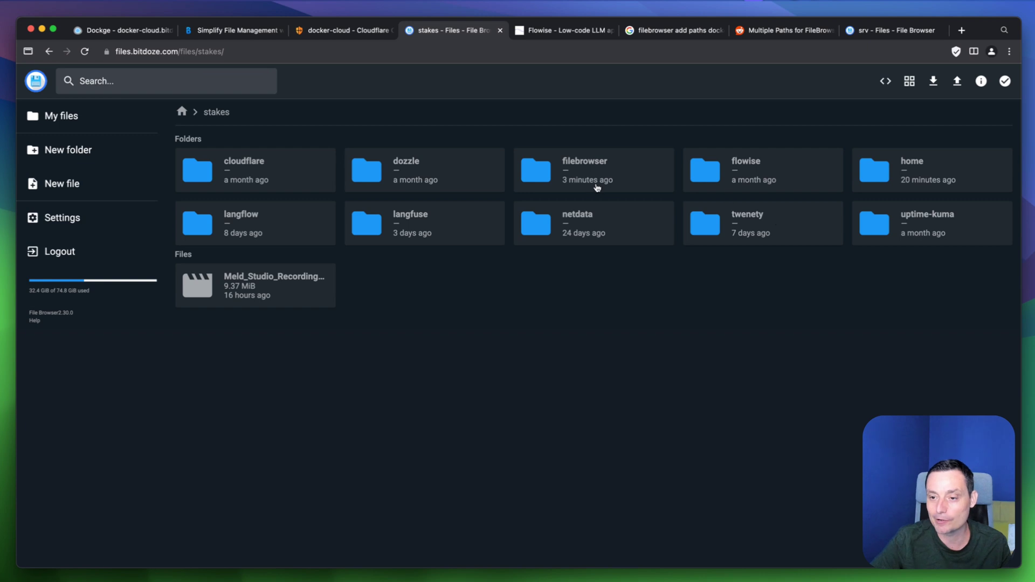
double_click(765, 168)
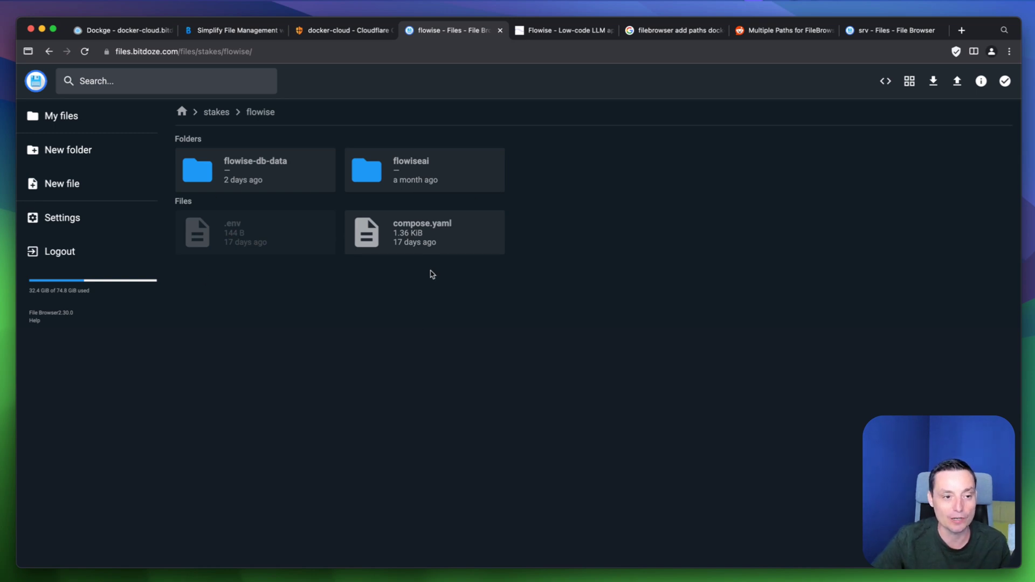
Open the admin user's edit form under Settings > User Management
click(98, 219)
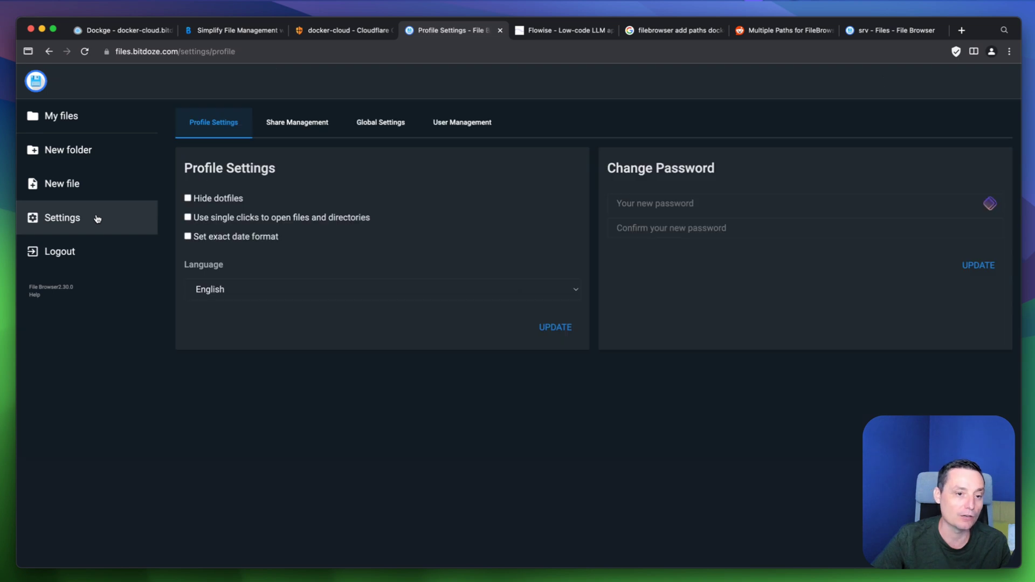
click(663, 208)
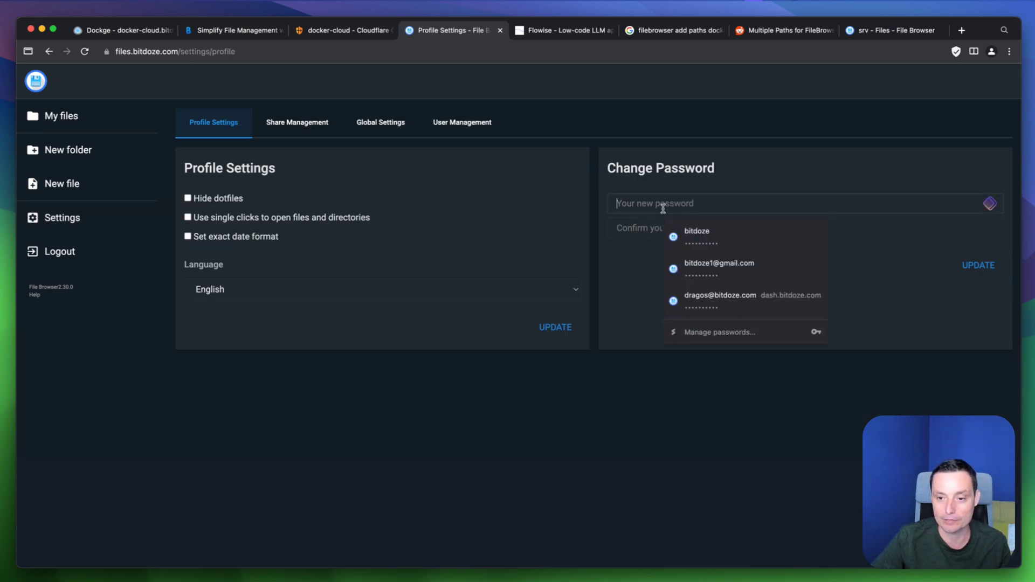
click(463, 123)
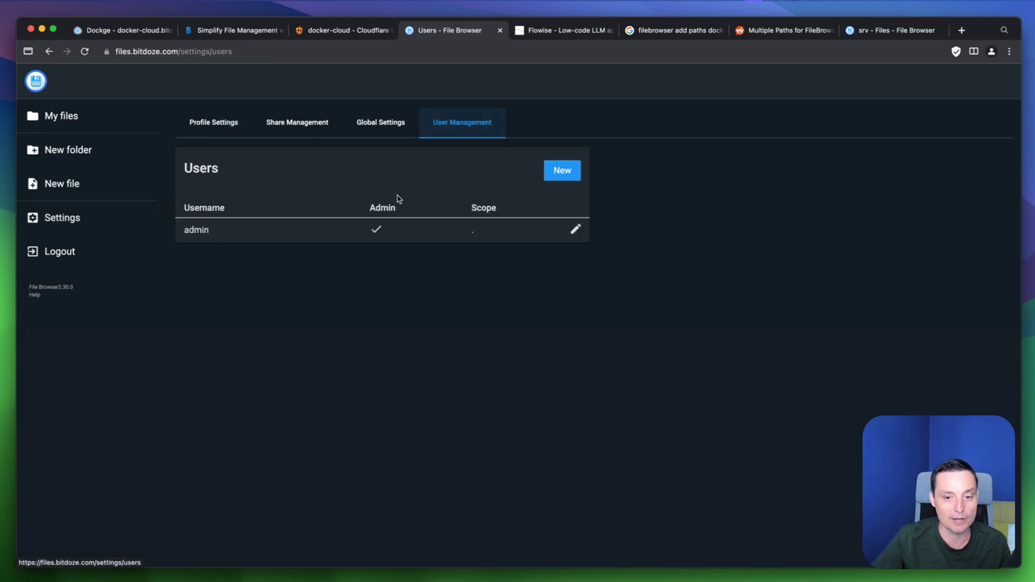
click(575, 229)
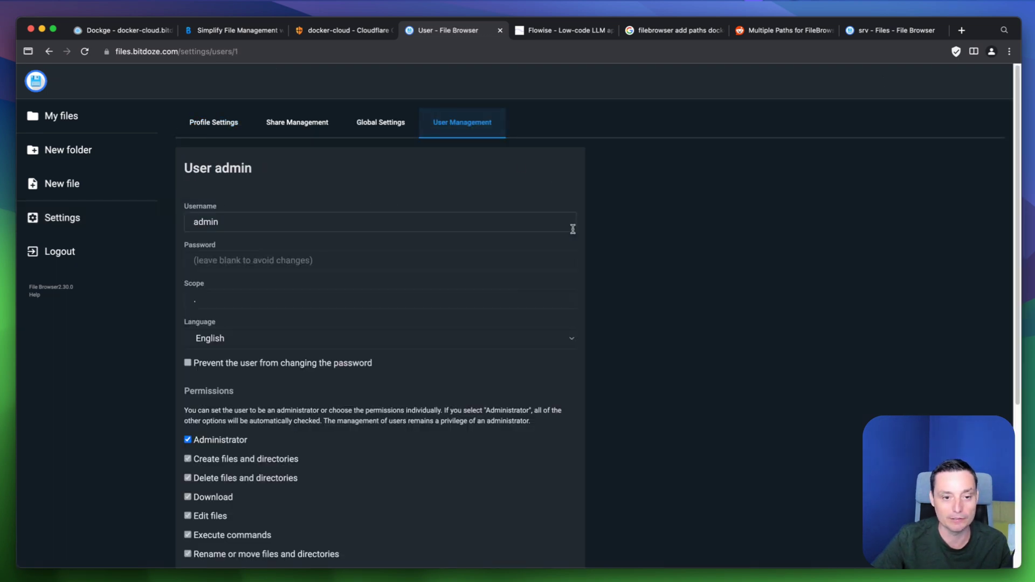
click(308, 222)
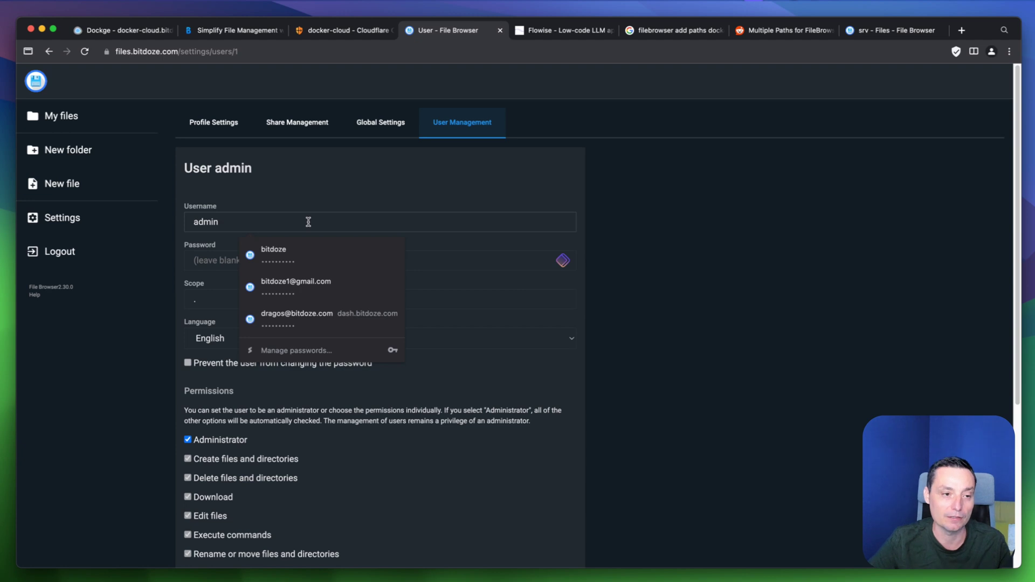
Close the files.bitdoze.com hostname details and go to the Access applications page
click(350, 31)
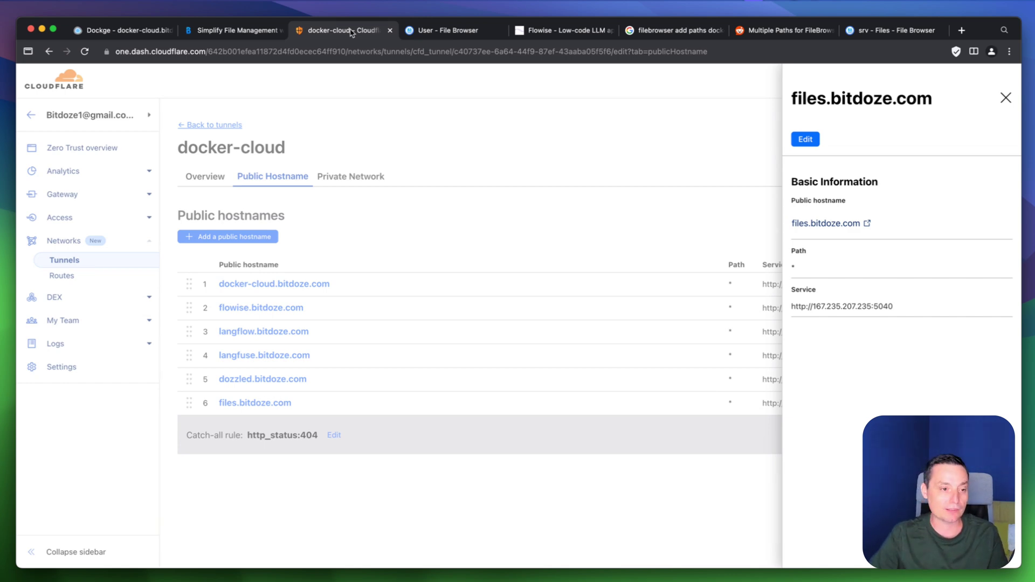
key(Escape)
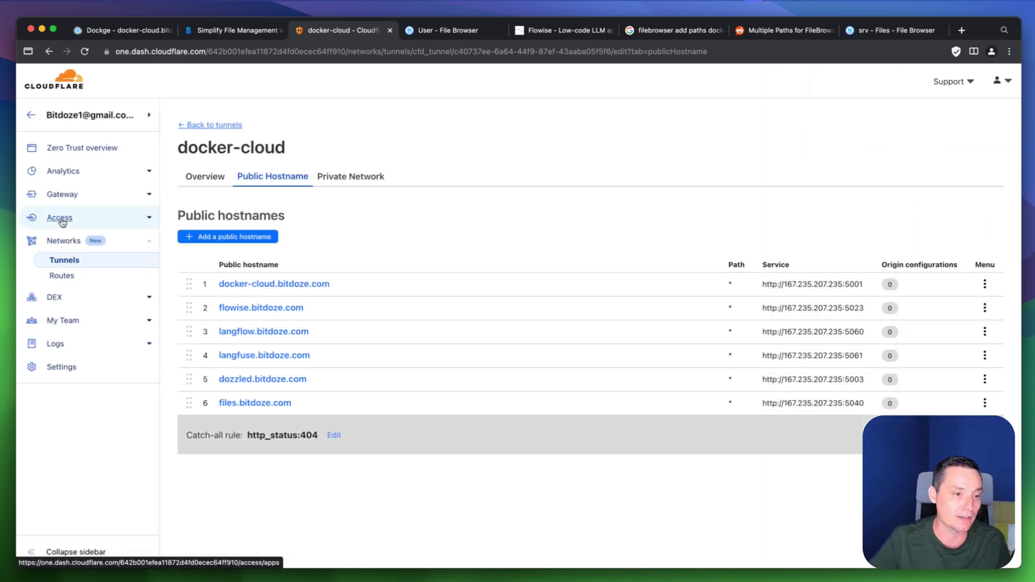
click(61, 220)
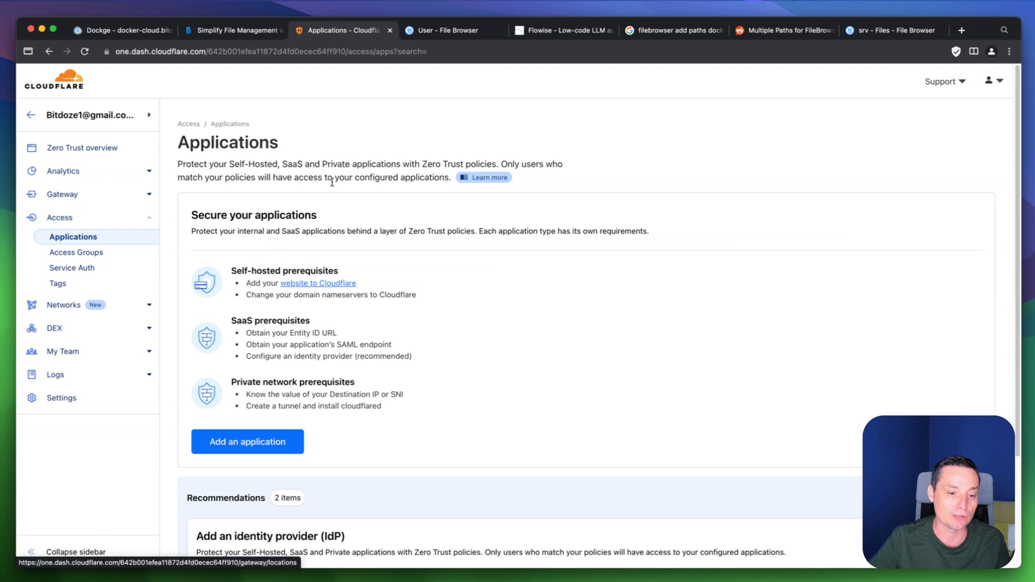
Scroll the Access applications list, then return to the Dockge filebrowser stack
scroll(332, 183, down, 1)
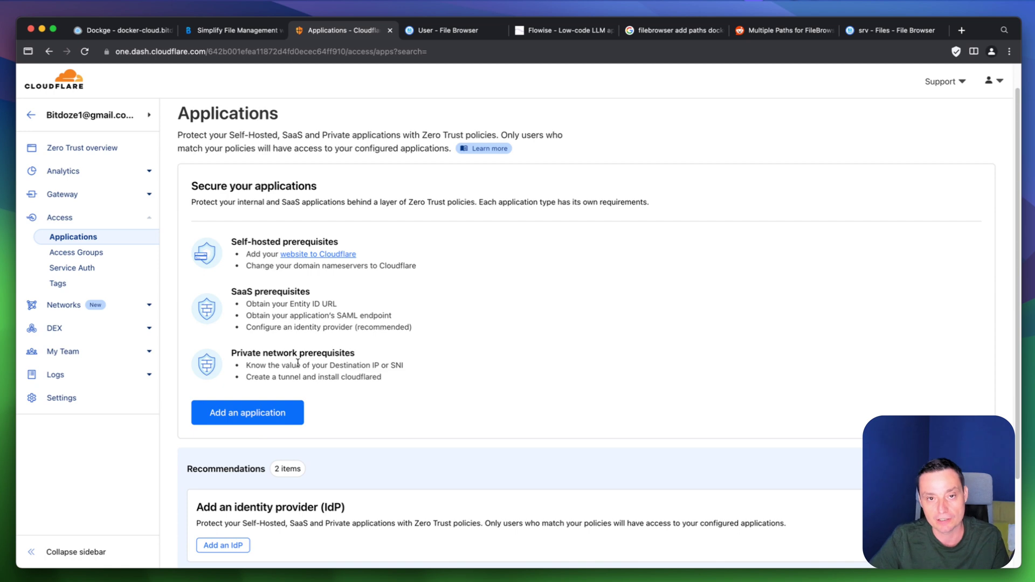
click(110, 36)
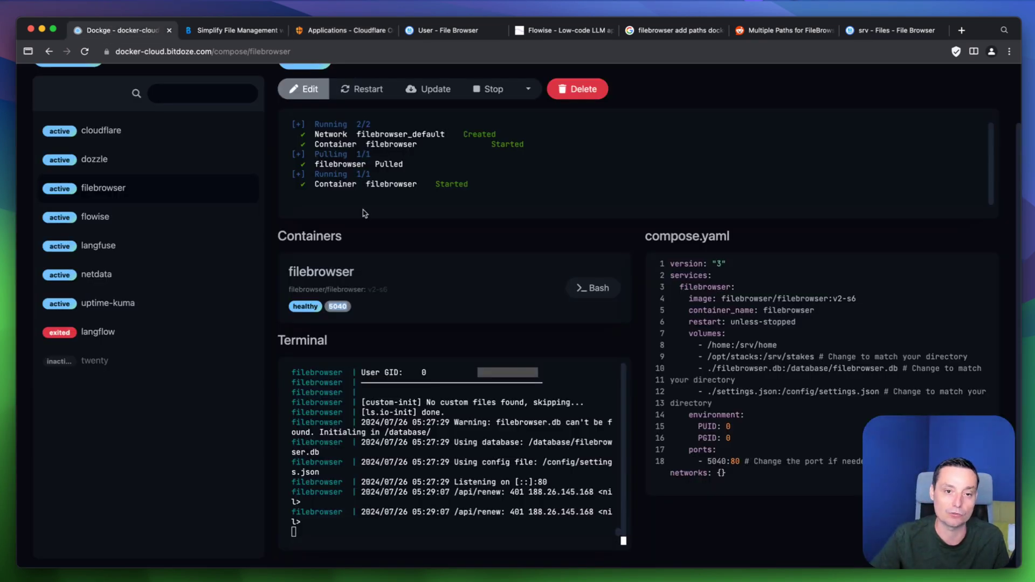